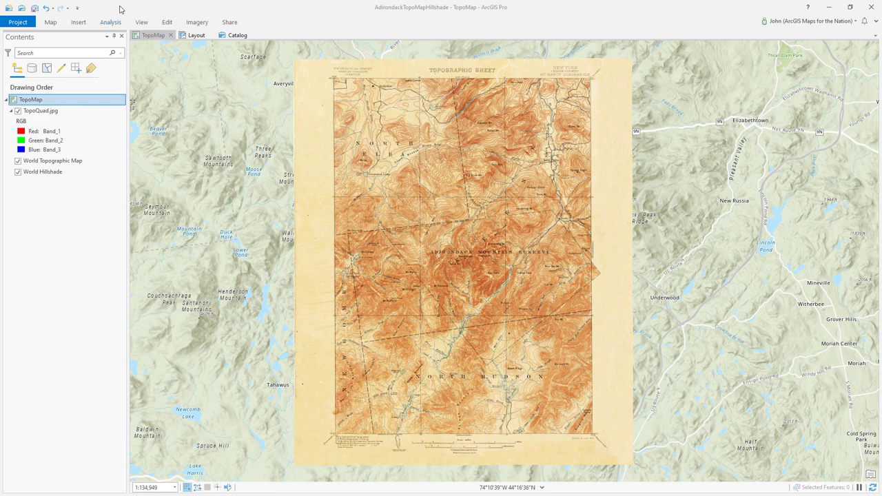
# Add a Polygon Map Notes layer to the TopoMap map
pyautogui.click(78, 22)
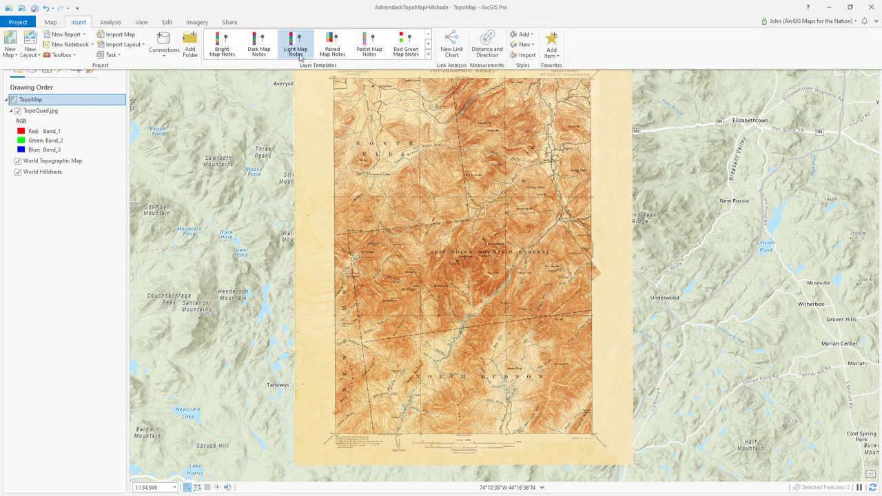
pyautogui.click(428, 44)
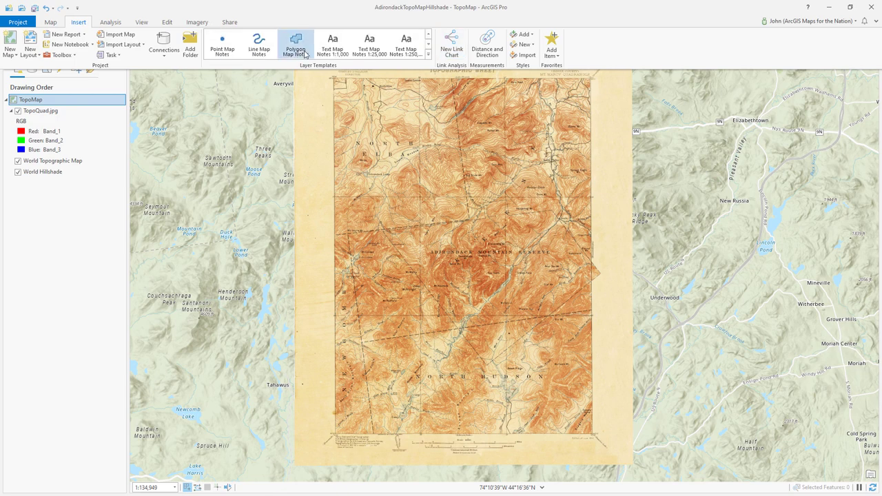
pyautogui.click(295, 53)
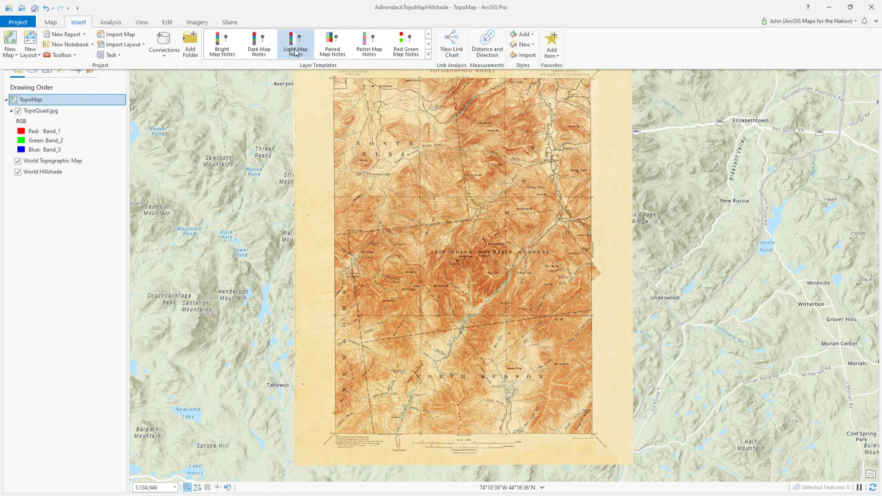
pyautogui.click(267, 22)
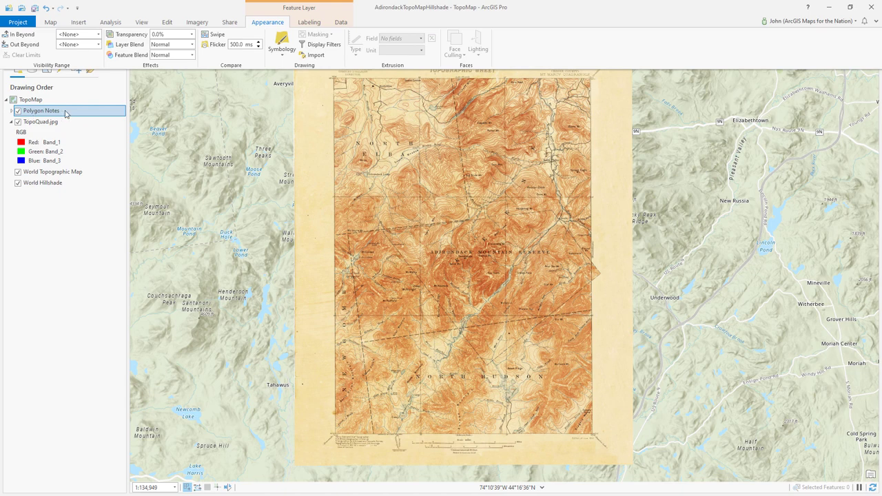
# Create a rectangle feature in the Polygon Notes layer covering the full paper extent of the scanned topographic sheet
pyautogui.click(166, 22)
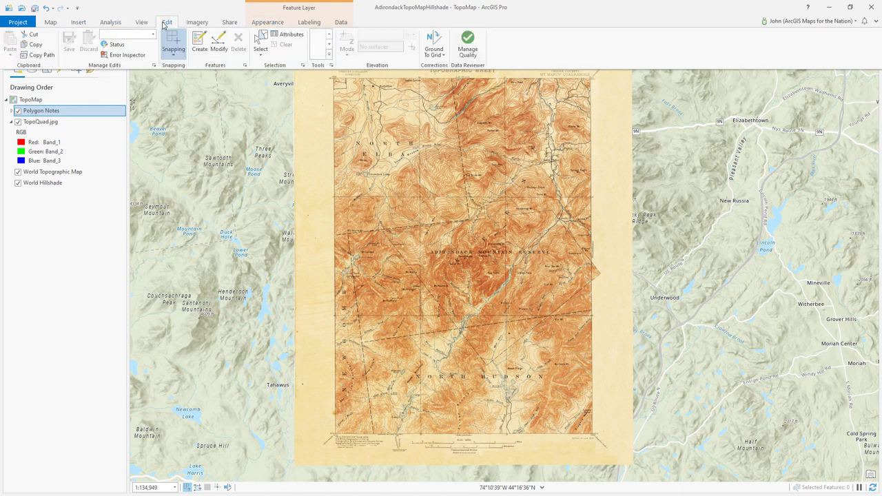
pyautogui.click(200, 43)
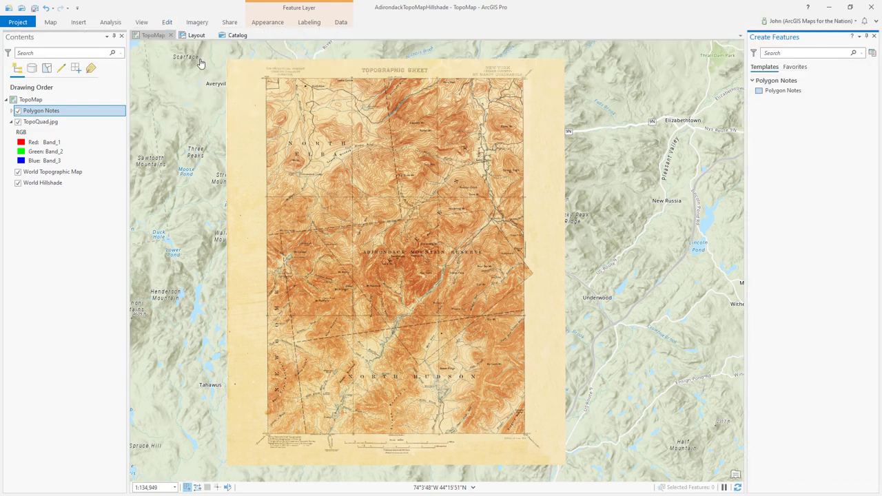
pyautogui.click(783, 93)
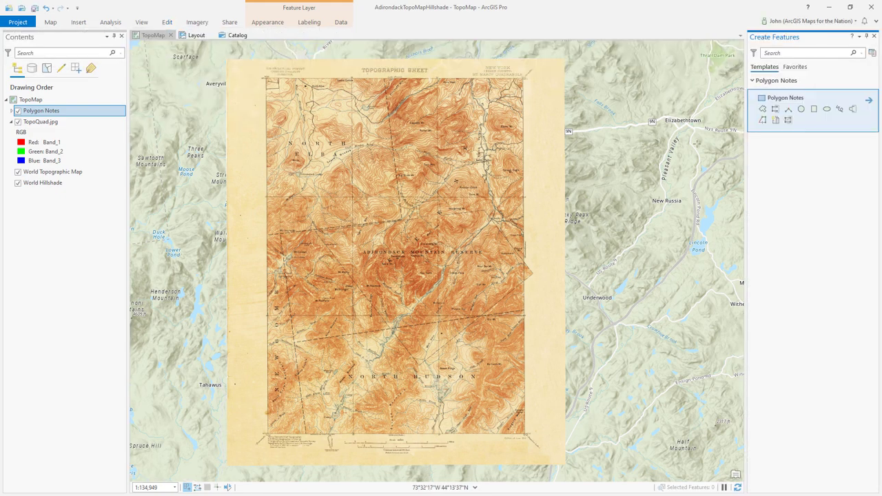
pyautogui.click(814, 109)
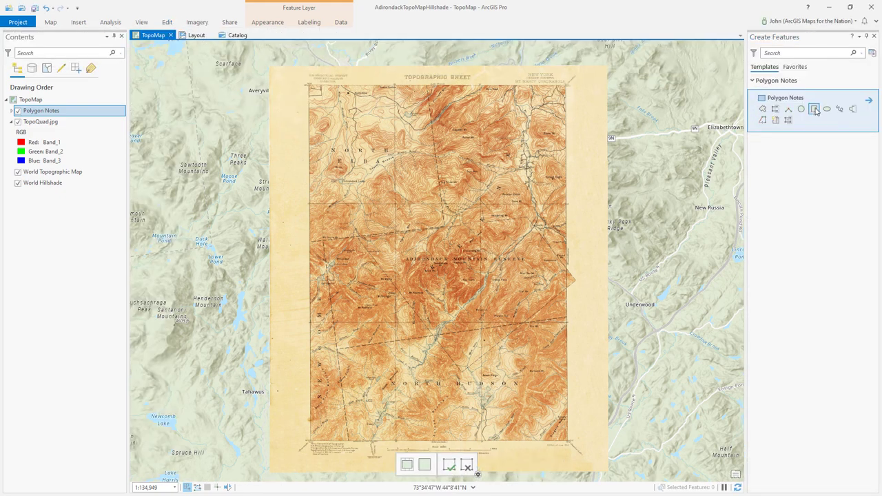
pyautogui.click(268, 65)
pyautogui.click(268, 468)
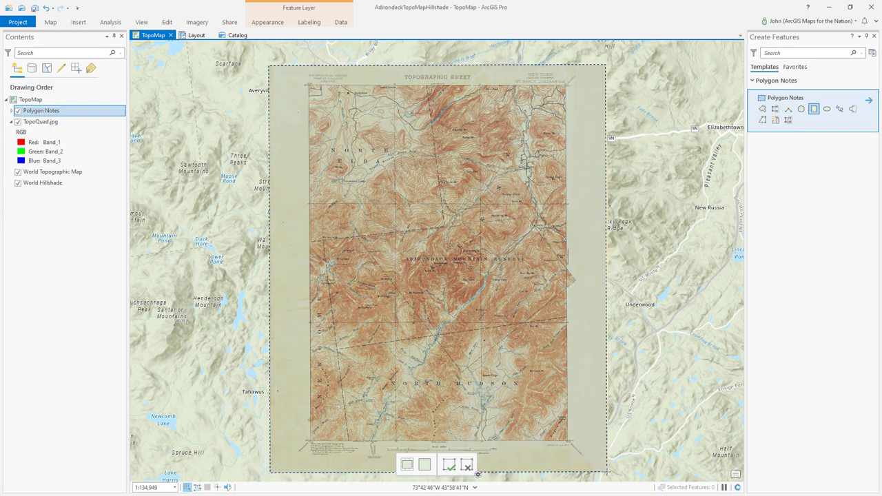
pyautogui.click(608, 472)
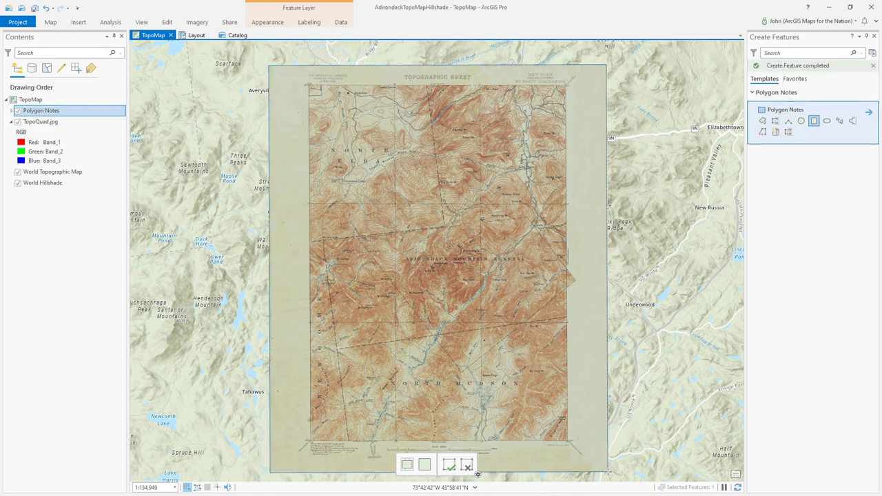
# Save the rectangle edits and rename the Polygon Notes layer to Paper
pyautogui.click(167, 22)
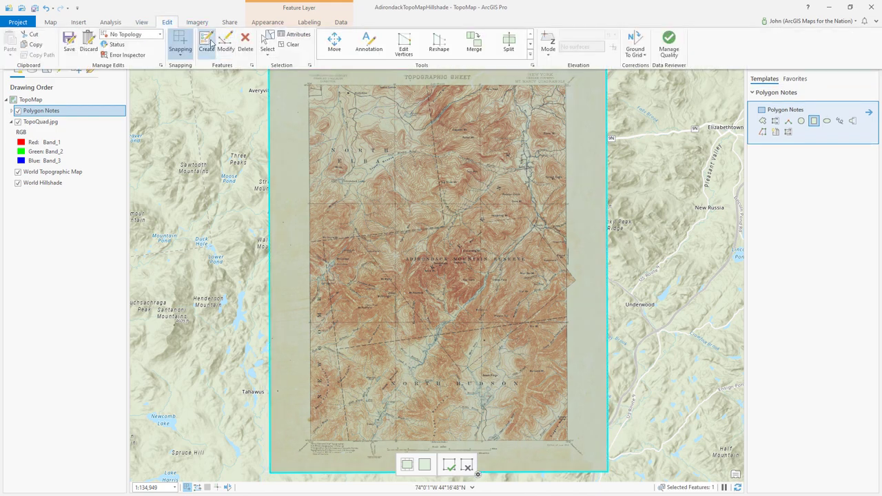
pyautogui.click(69, 43)
pyautogui.click(399, 262)
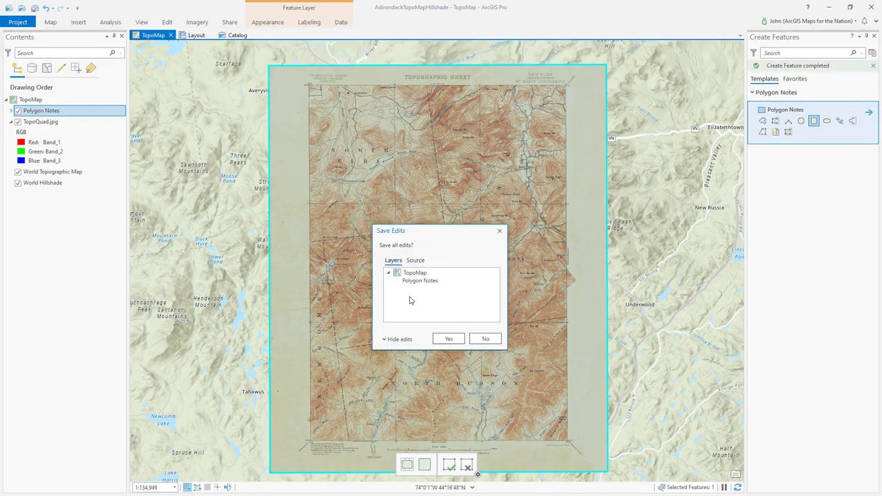
pyautogui.click(447, 339)
pyautogui.click(41, 116)
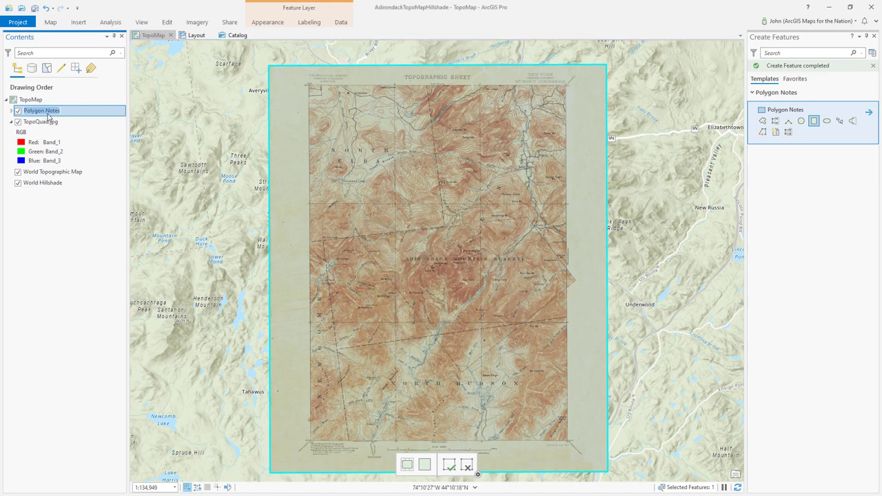
pyautogui.write('Paper')
pyautogui.press('Return')
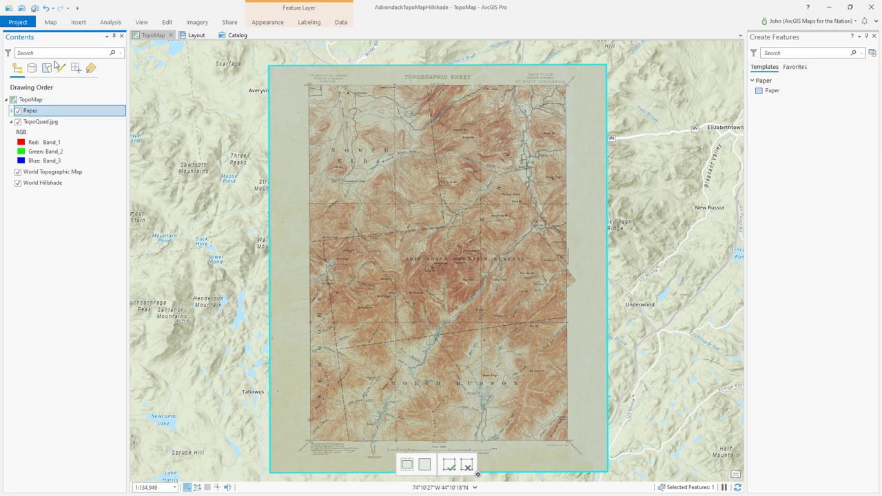
# Add a second Polygon Map Notes layer and rename it Neatline
pyautogui.click(79, 22)
pyautogui.click(428, 44)
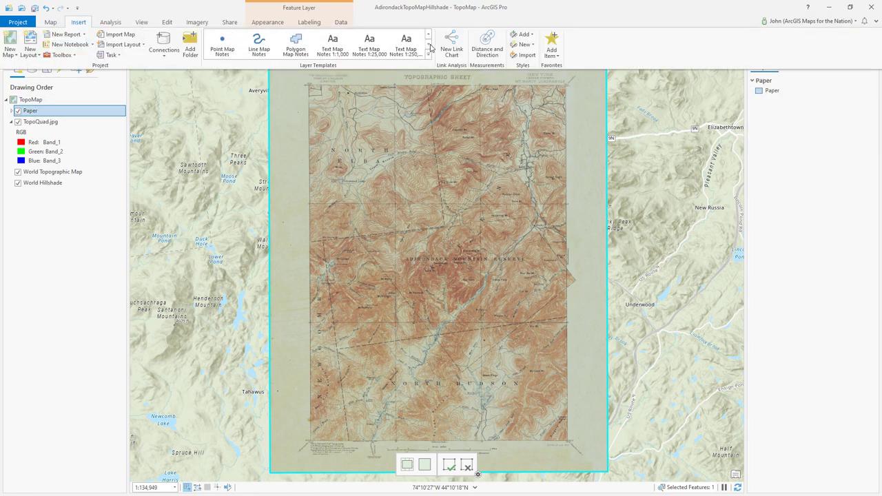
pyautogui.click(292, 44)
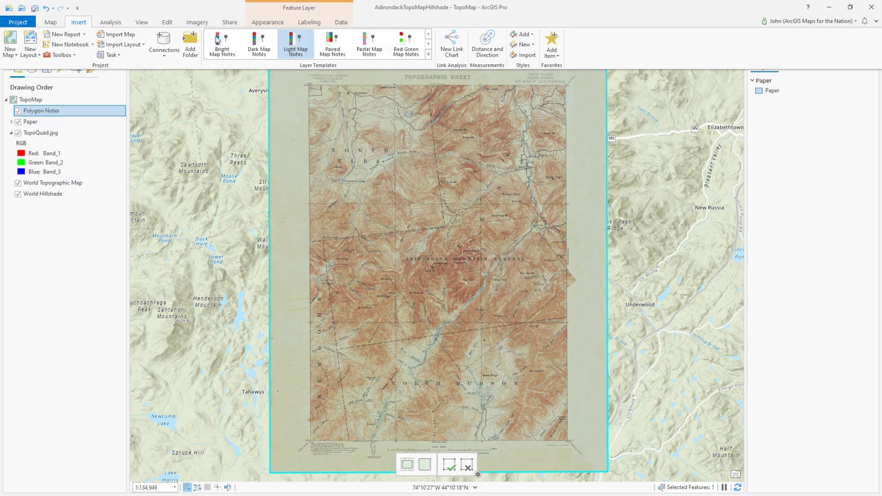
pyautogui.click(57, 113)
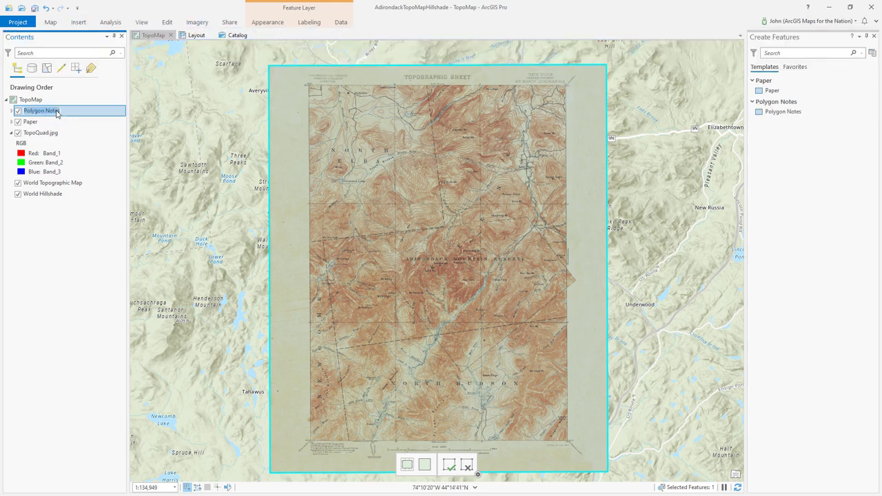
pyautogui.write('Neatline')
pyautogui.press('Return')
# Begin a Neatline polygon along the sheet's northern map border, from the northwest to the northeast corner, with the Paper layer hidden
pyautogui.click(786, 92)
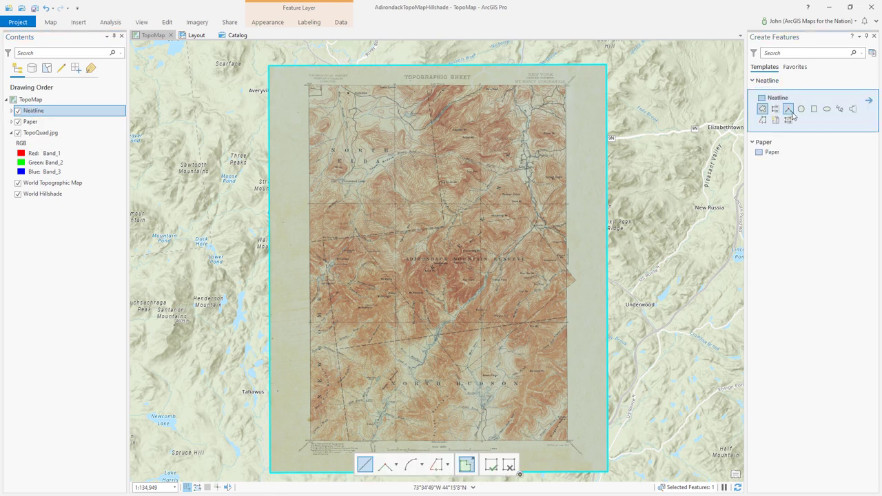
pyautogui.click(763, 110)
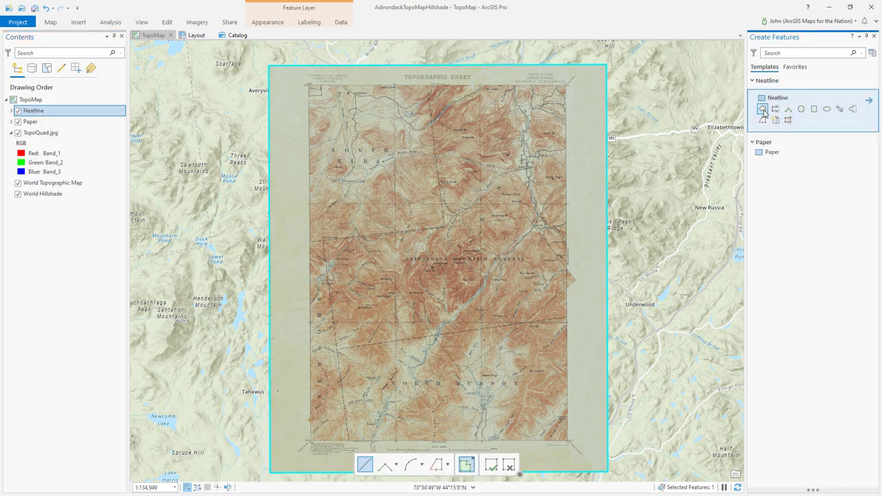
pyautogui.scroll(5, 311, 86)
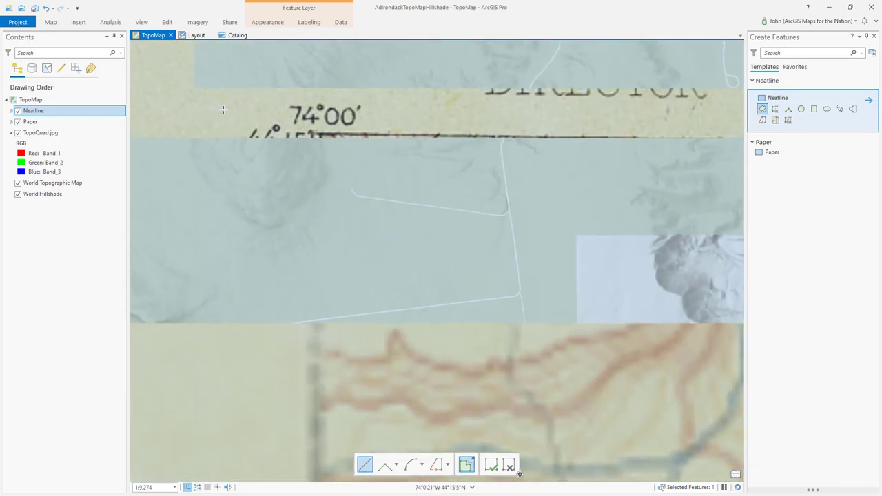
pyautogui.click(18, 121)
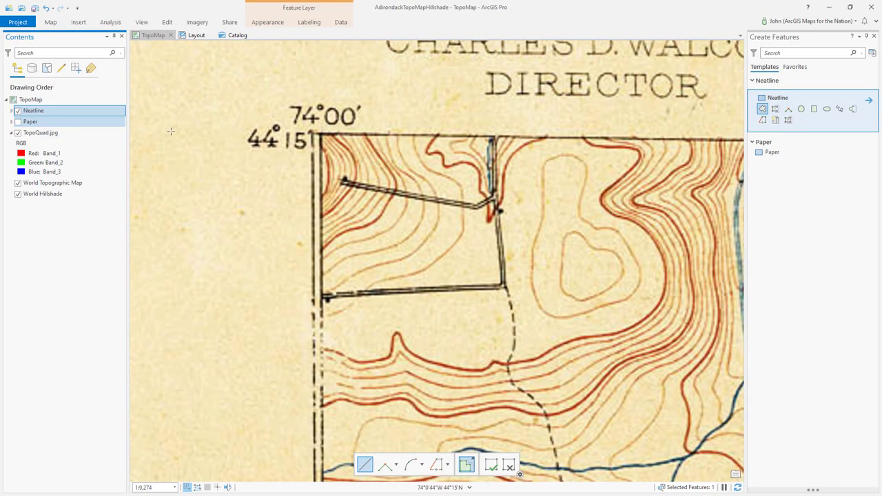
pyautogui.click(319, 136)
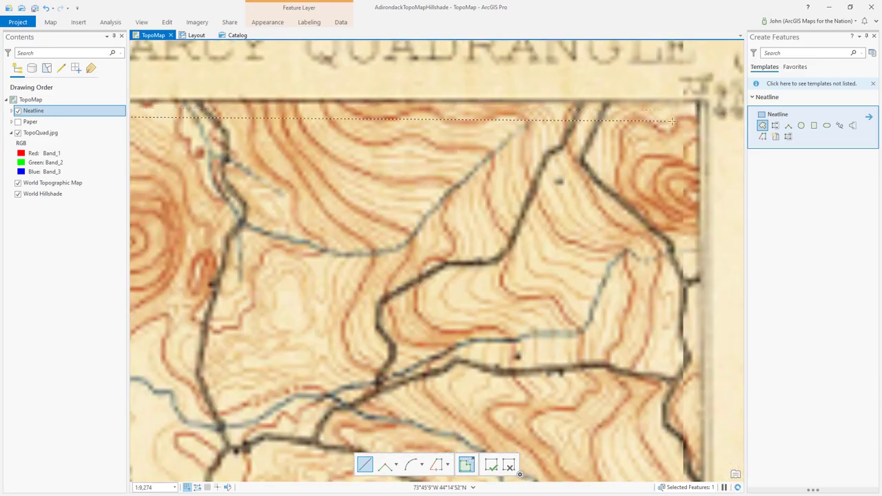
pyautogui.click(672, 121)
# Trace the rest of the neatline around the triangular protrusion on the eastern border and the southern corners, and finish the polygon
pyautogui.scroll(-5, 672, 120)
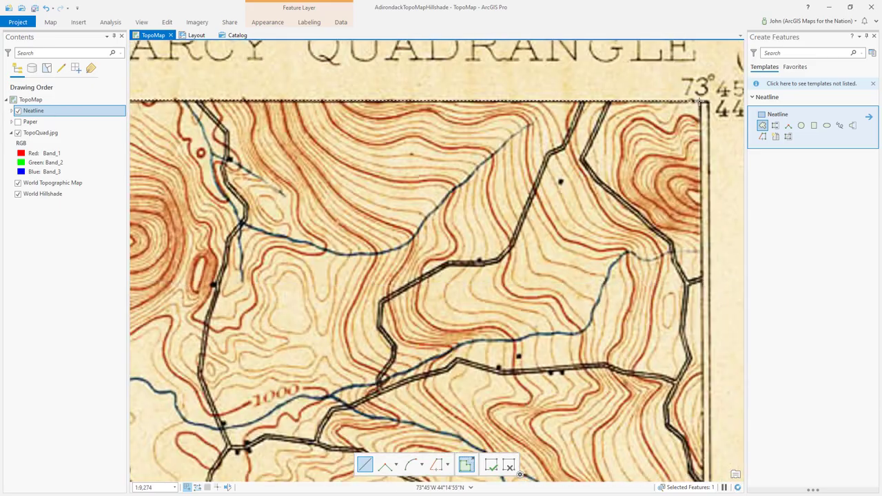
pyautogui.scroll(6, 471, 316)
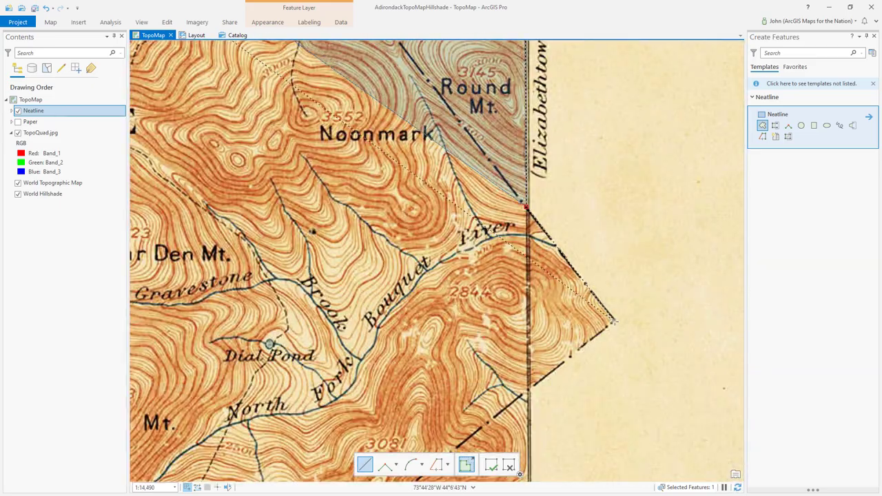
pyautogui.click(613, 320)
pyautogui.scroll(-4, 529, 388)
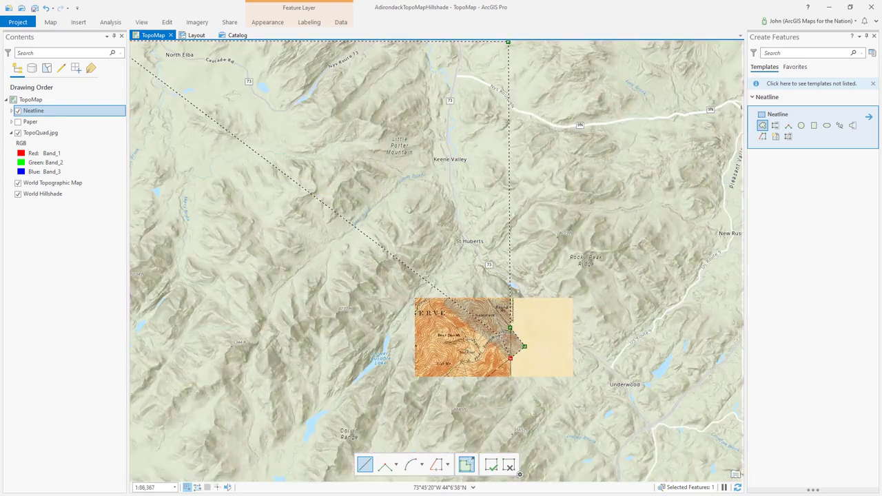
pyautogui.scroll(3, 494, 250)
pyautogui.scroll(2, 527, 351)
pyautogui.click(526, 351)
pyautogui.scroll(-5, 527, 353)
pyautogui.scroll(5, 298, 330)
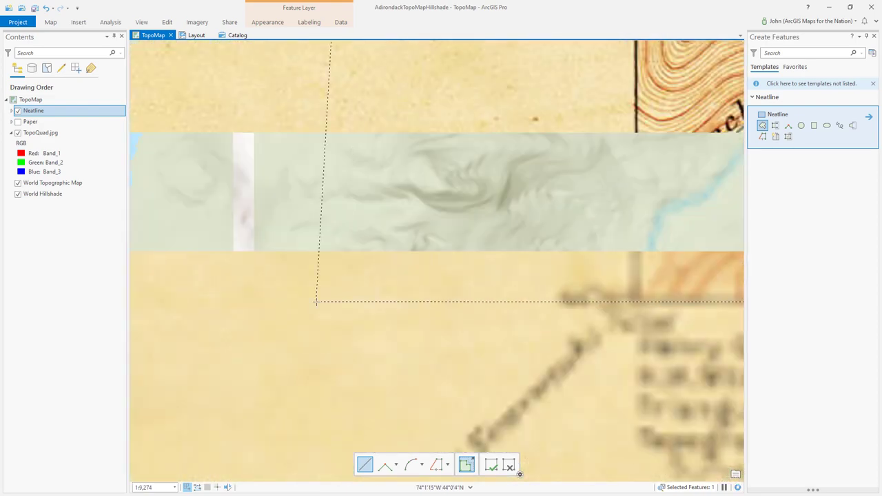
pyautogui.click(384, 296)
pyautogui.click(490, 466)
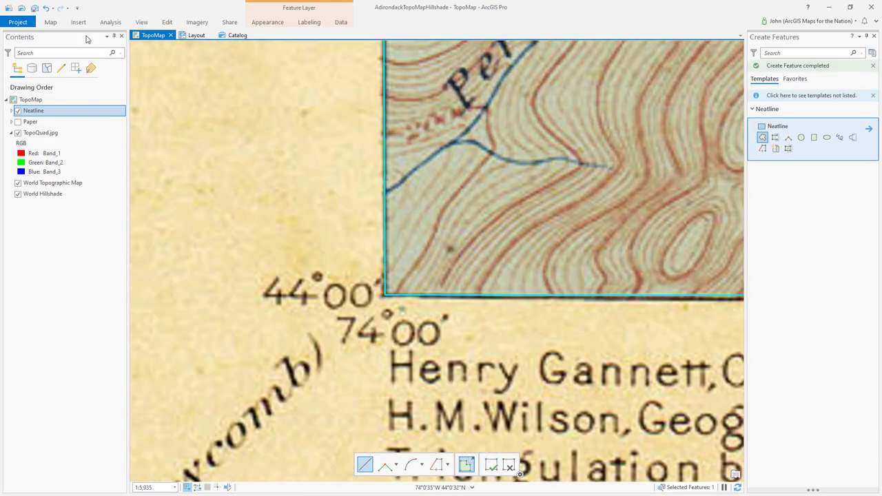
# Save all edits made to the Neatline layer
pyautogui.click(166, 22)
pyautogui.click(68, 43)
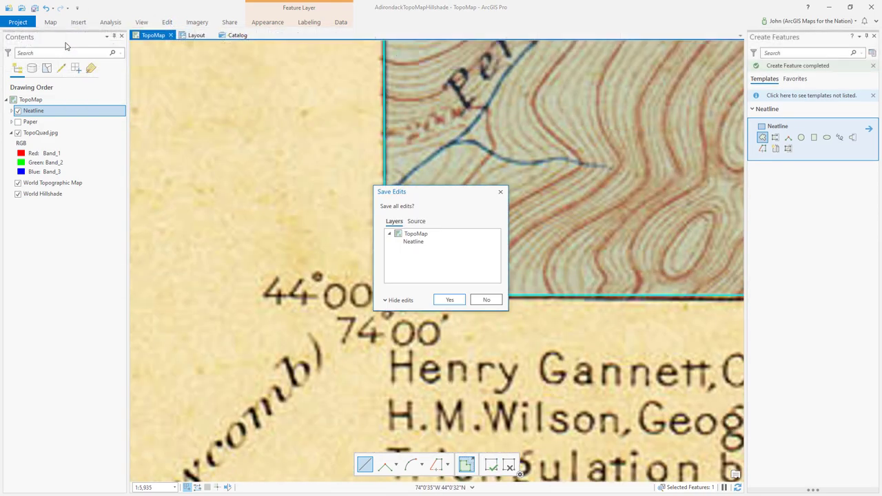
pyautogui.click(447, 299)
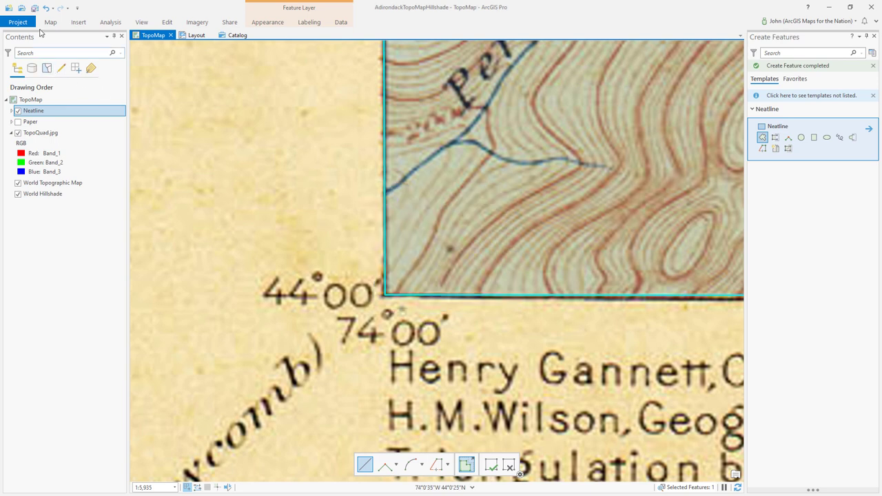
# Clear the feature selection and close the Create Features pane
pyautogui.click(50, 22)
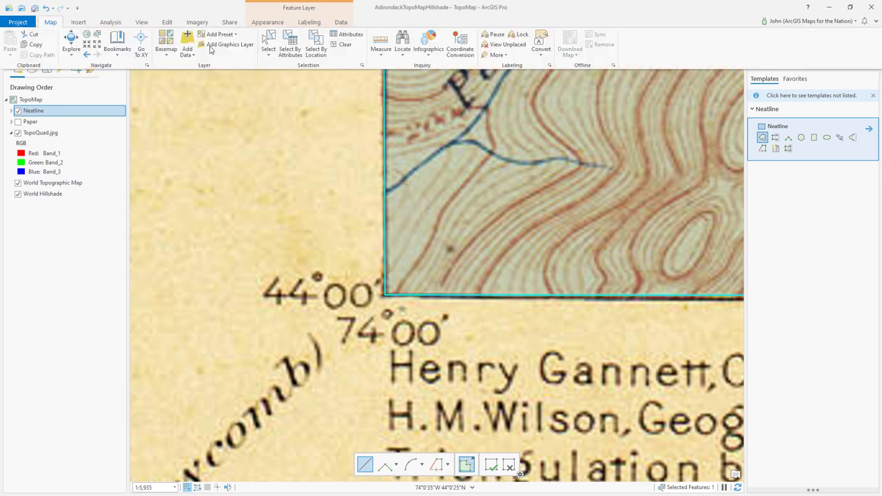
pyautogui.click(342, 44)
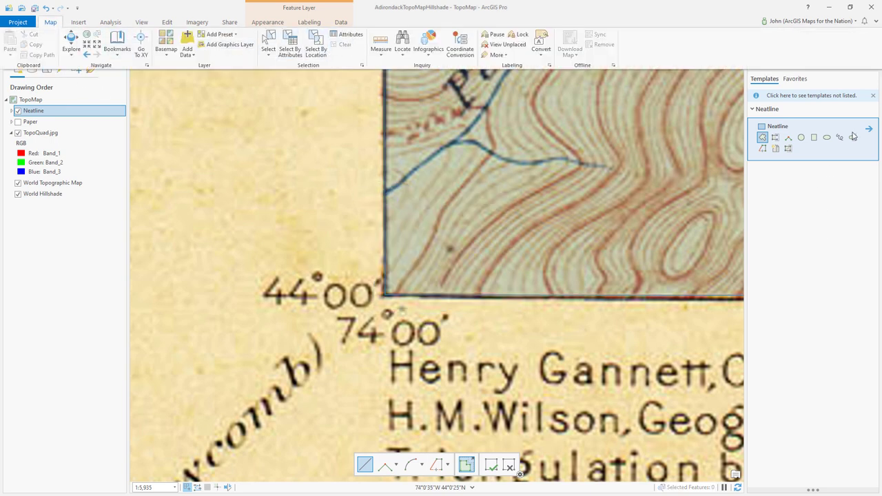
pyautogui.click(839, 278)
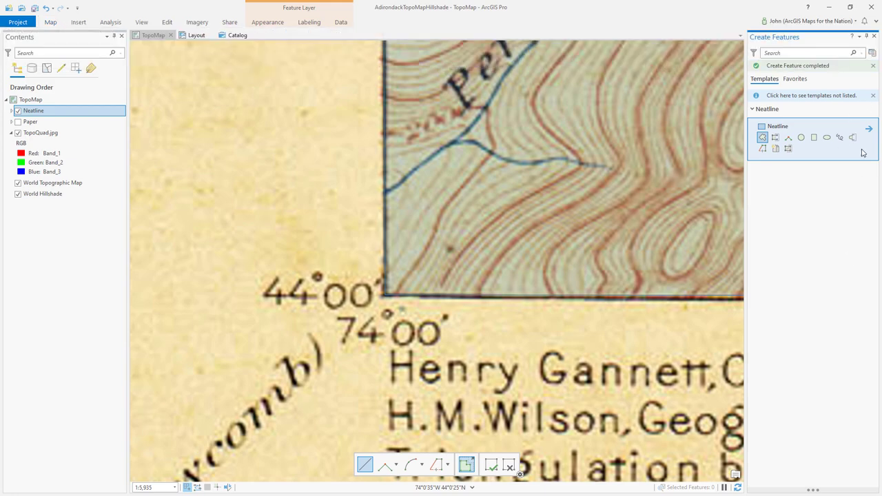
pyautogui.click(874, 36)
# Hide the Neatline layer and show the Paper layer over the whole topographic sheet
pyautogui.scroll(-6, 293, 348)
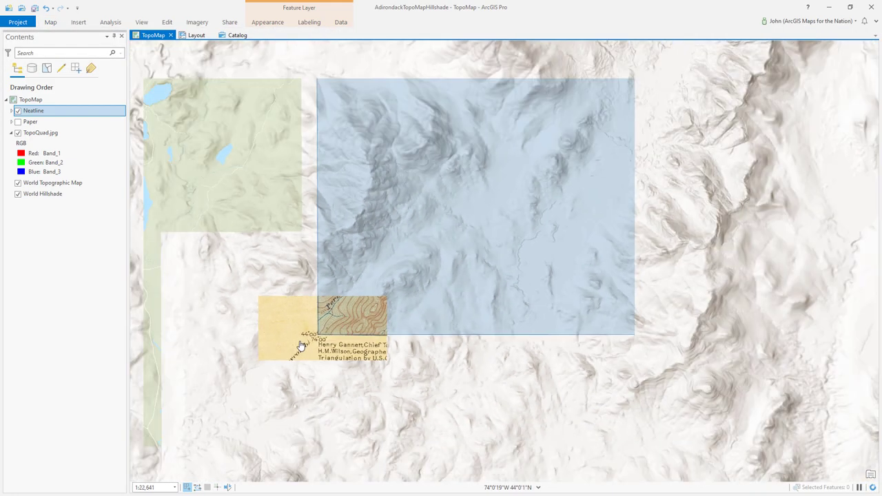
pyautogui.scroll(-4, 290, 317)
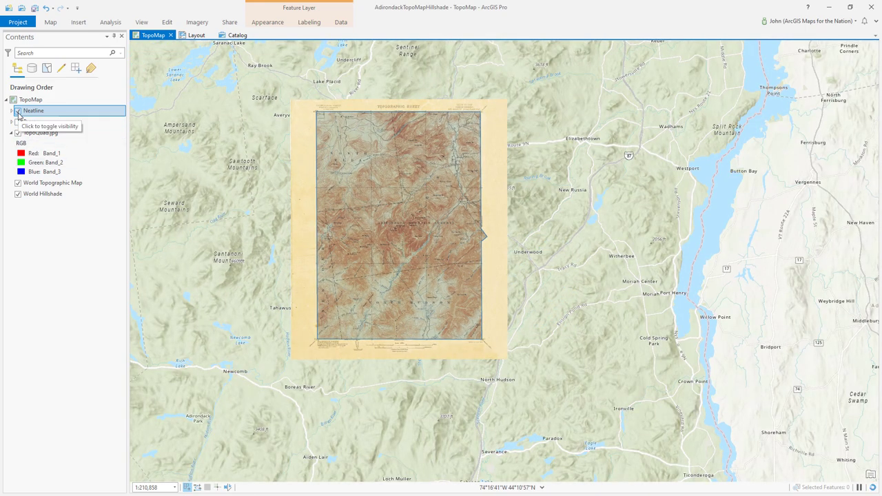
pyautogui.click(17, 111)
pyautogui.click(18, 122)
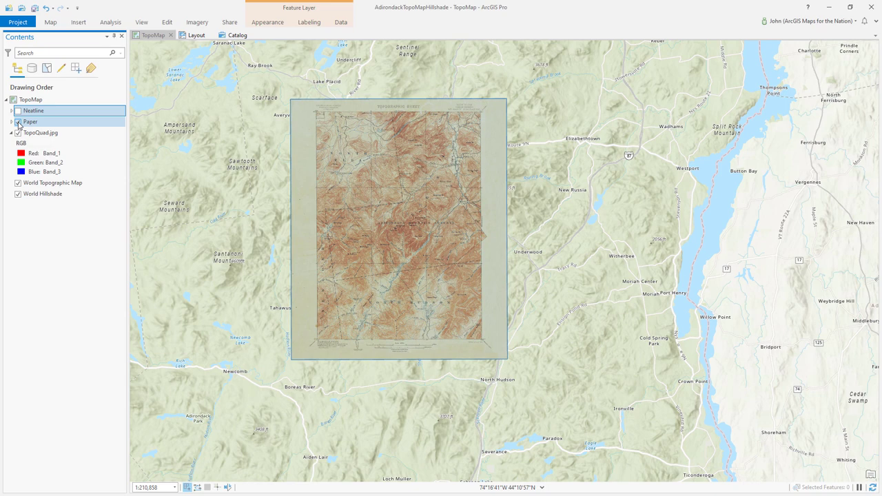
# Hide the Paper layer and make the TopoMap map the current selection in the drawing order
pyautogui.click(30, 99)
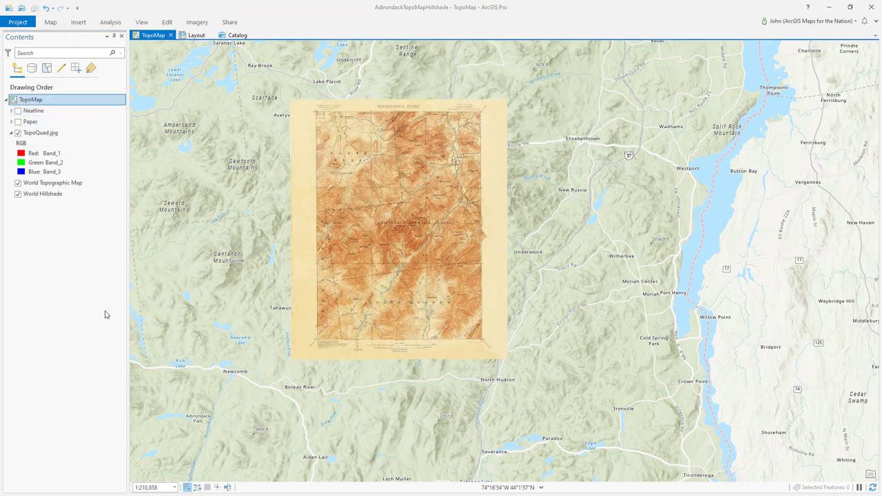
pyautogui.scroll(1, 390, 221)
pyautogui.scroll(1, 390, 220)
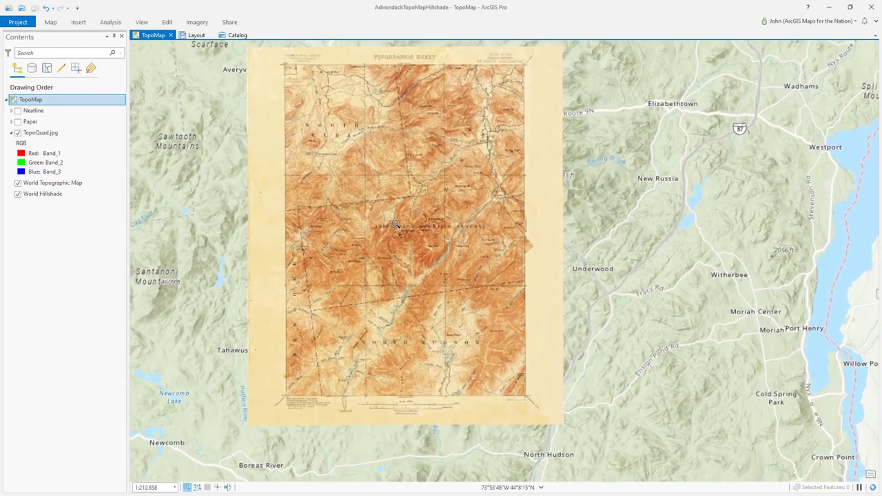
pyautogui.moveTo(390, 220); pyautogui.dragTo(437, 257)
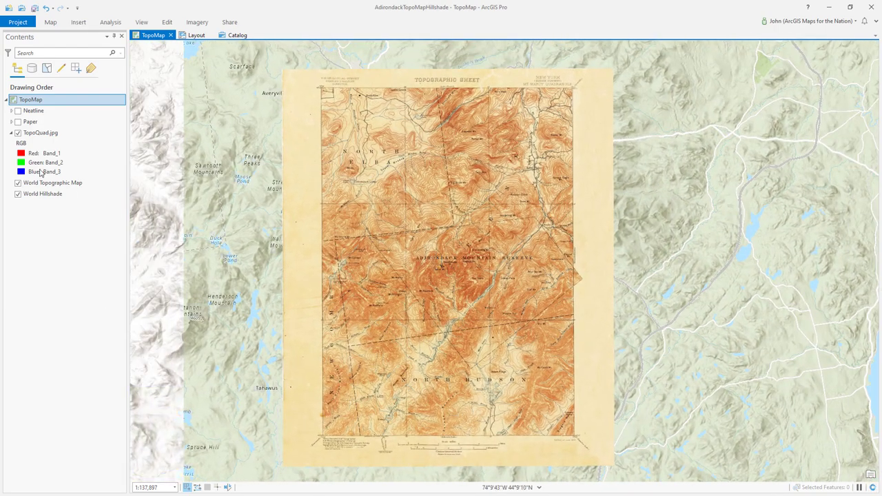
# Search the Living Atlas for "terrain" and add the Terrain imagery layer to the TopoMap map
pyautogui.rightClick(63, 102)
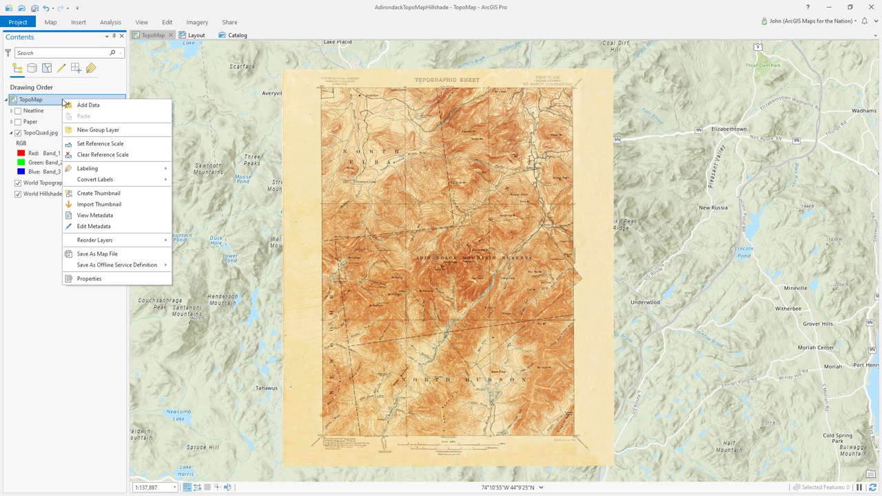
pyautogui.click(89, 106)
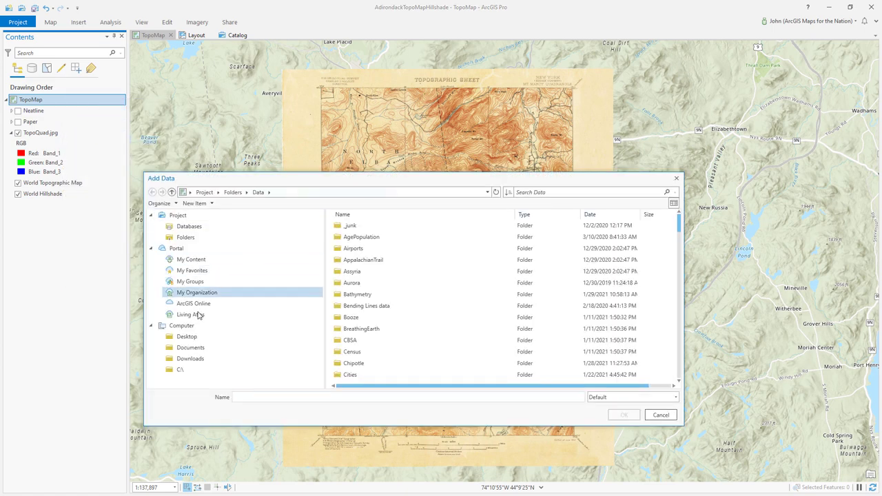
pyautogui.click(195, 318)
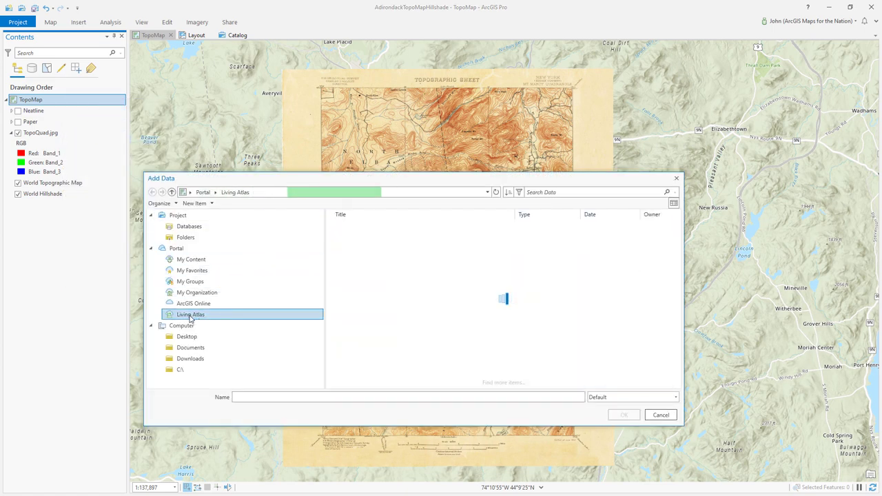
pyautogui.click(569, 192)
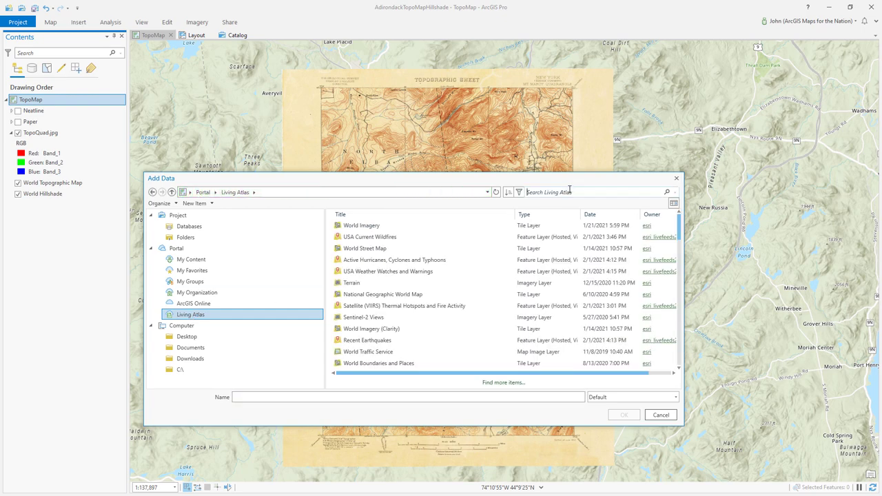
pyautogui.write('terrain')
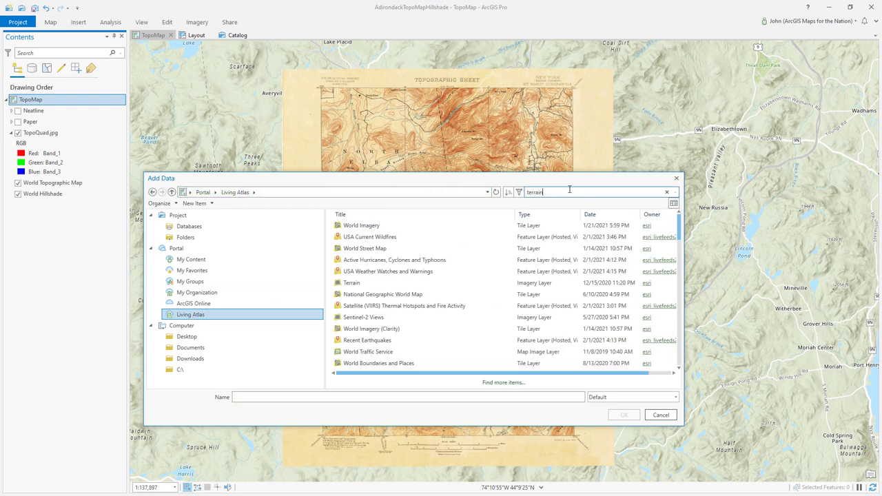
pyautogui.press('Return')
pyautogui.click(378, 343)
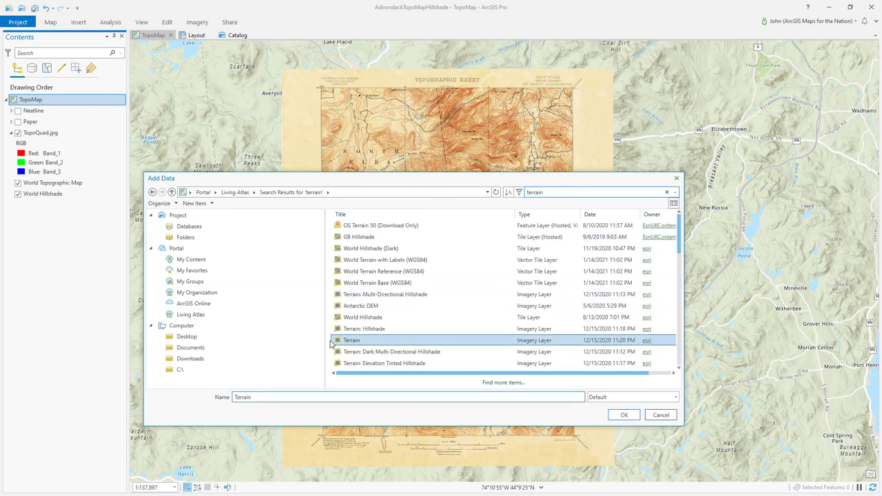
pyautogui.click(624, 416)
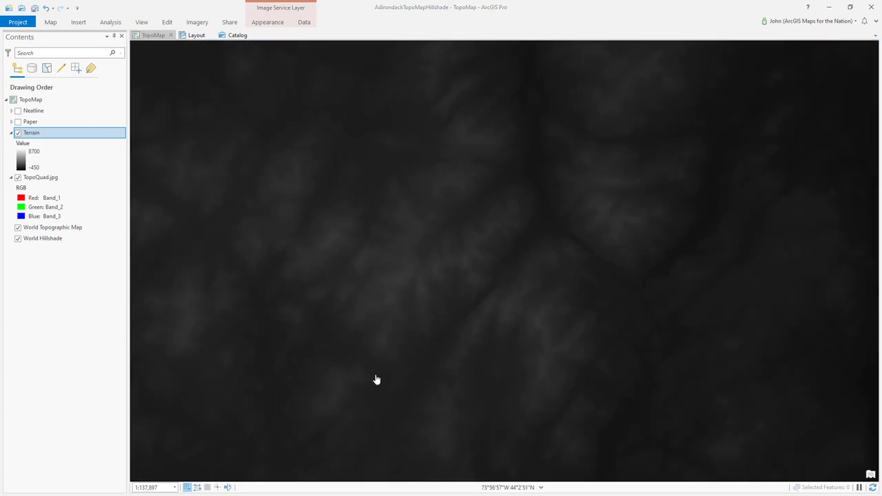
# Show the Paper layer and open the Export Raster settings for the Terrain layer
pyautogui.click(18, 121)
pyautogui.click(63, 135)
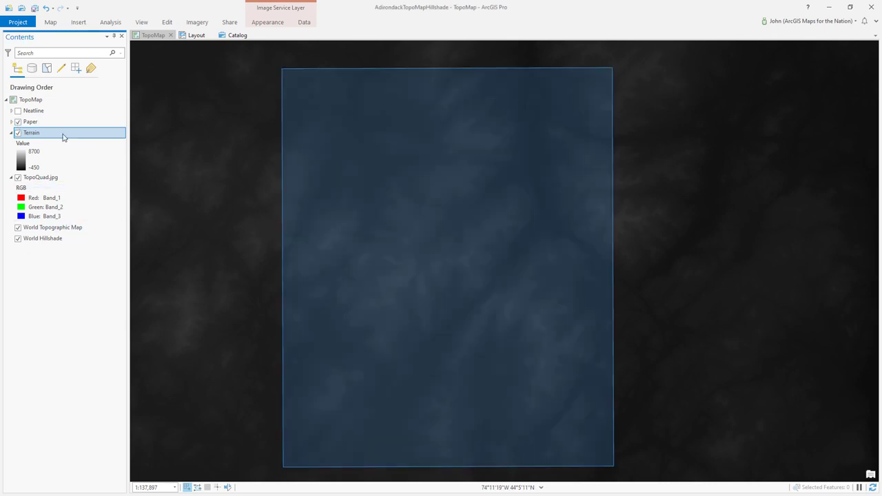
pyautogui.rightClick(63, 135)
pyautogui.moveTo(104, 320)
pyautogui.click(188, 328)
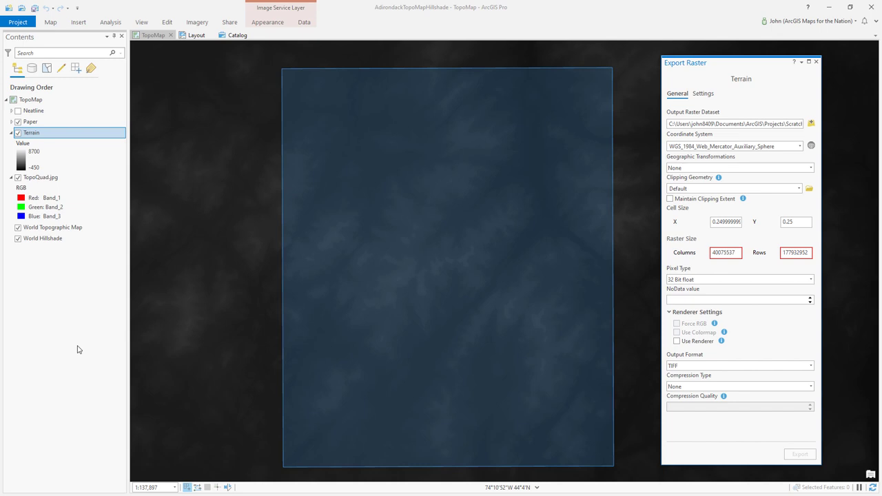
# Set the exported raster's output to DEM_Paper in the TopoMapHillshade Data folder
pyautogui.click(811, 123)
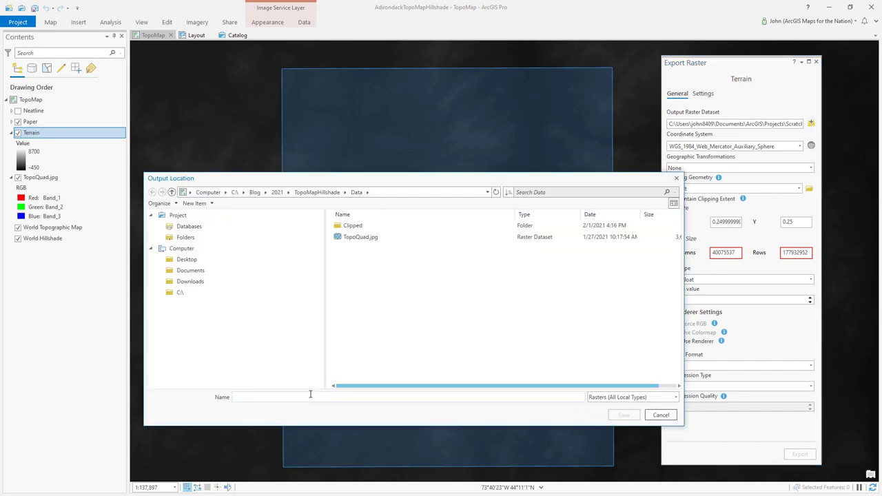
pyautogui.write('D')
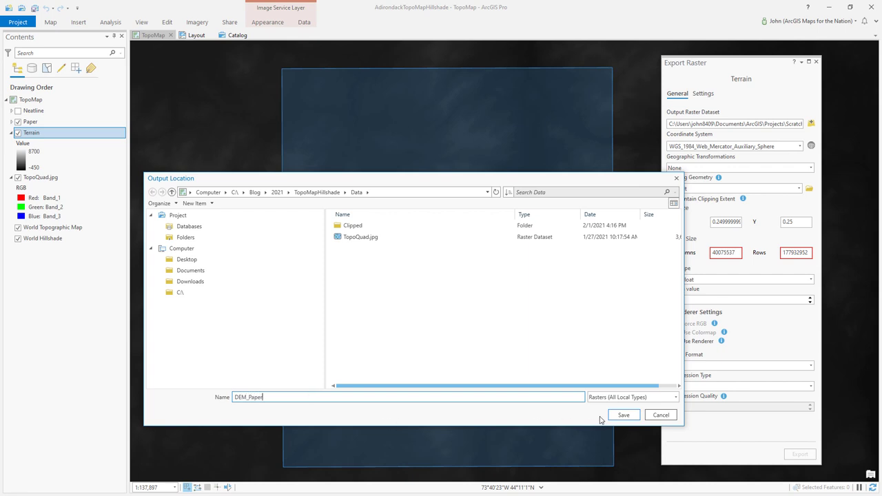
pyautogui.write('EM_Paper')
pyautogui.click(621, 415)
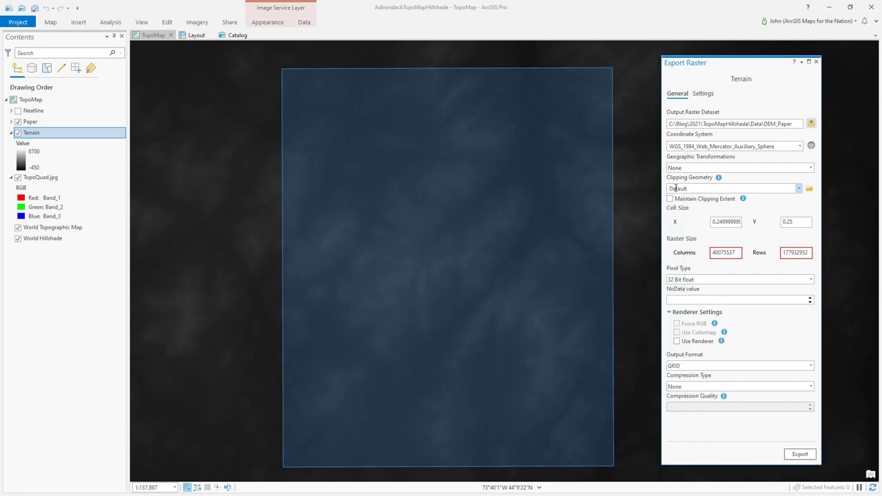
# Clip the Terrain export to the Paper layer's extent and set its output format to TIFF
pyautogui.click(801, 190)
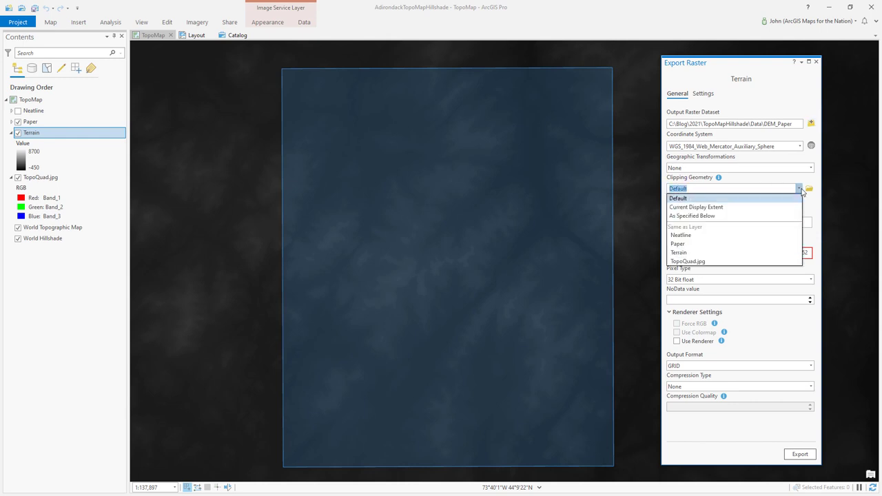
pyautogui.click(678, 245)
pyautogui.moveTo(820, 285); pyautogui.dragTo(819, 338)
pyautogui.click(805, 389)
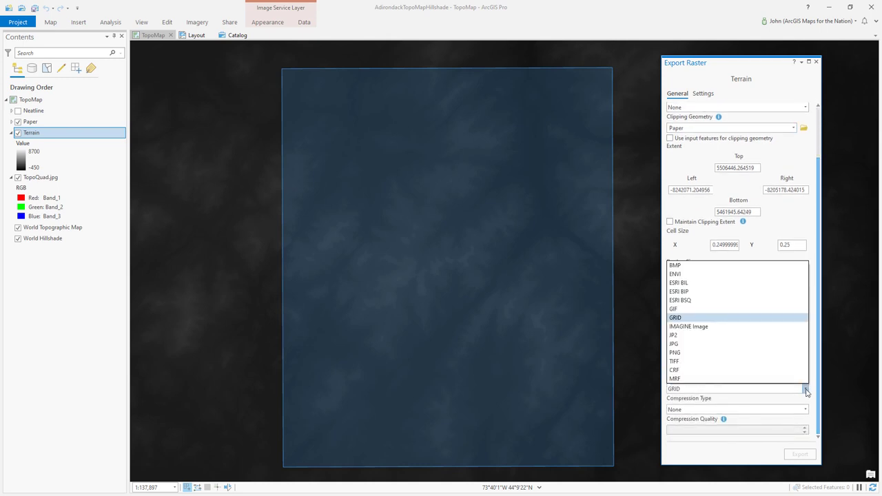
pyautogui.click(731, 366)
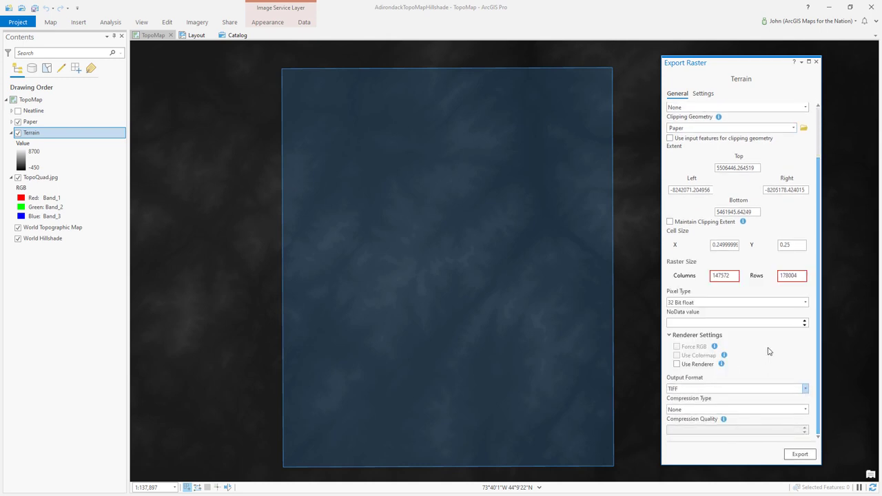
# Set the raster size to 4999 columns and 4999 rows, and export the clipped terrain
pyautogui.doubleClick(724, 280)
pyautogui.write('4999')
pyautogui.press('Tab')
pyautogui.write('4')
pyautogui.press('Tab')
pyautogui.click(799, 455)
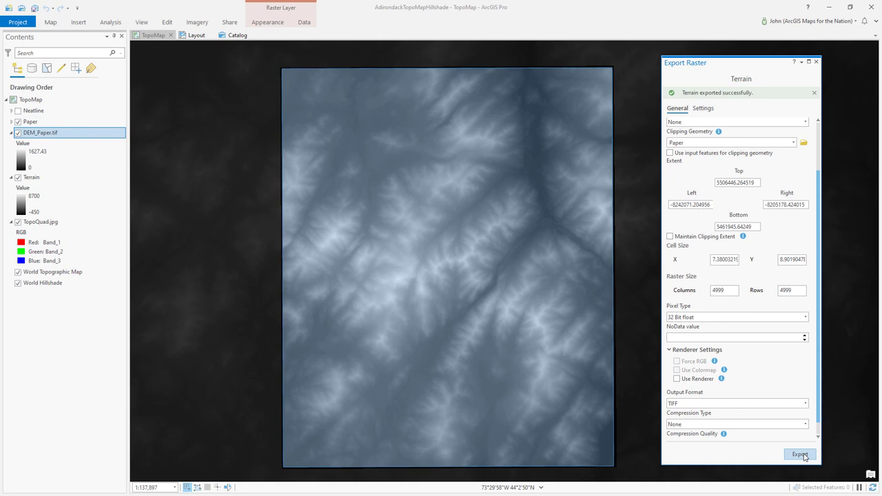
# Hide the Terrain and Paper layers, and toggle DEM_Paper.tif to compare it with the topographic sheet beneath
pyautogui.click(18, 177)
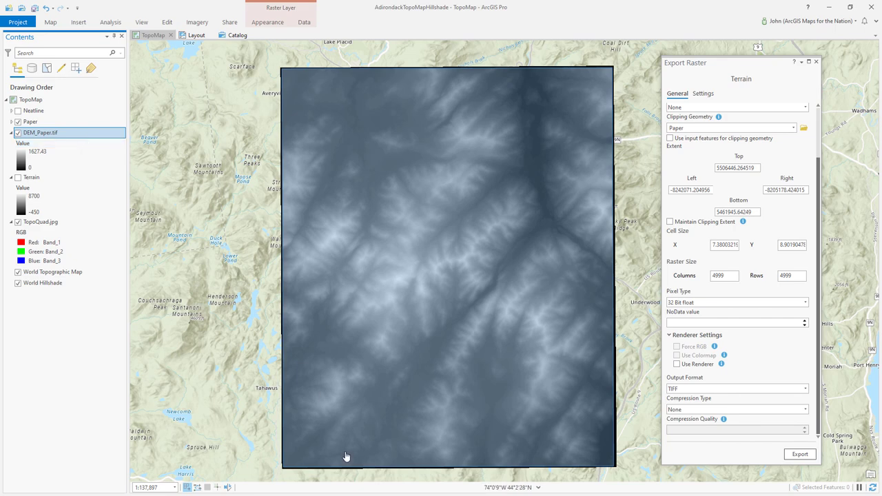
pyautogui.click(17, 122)
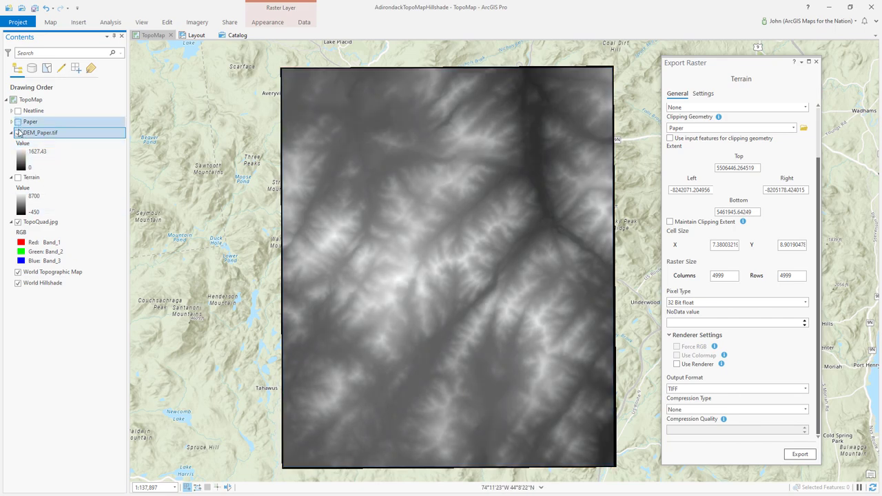
pyautogui.click(18, 133)
pyautogui.click(18, 133)
pyautogui.click(18, 133)
pyautogui.click(18, 133)
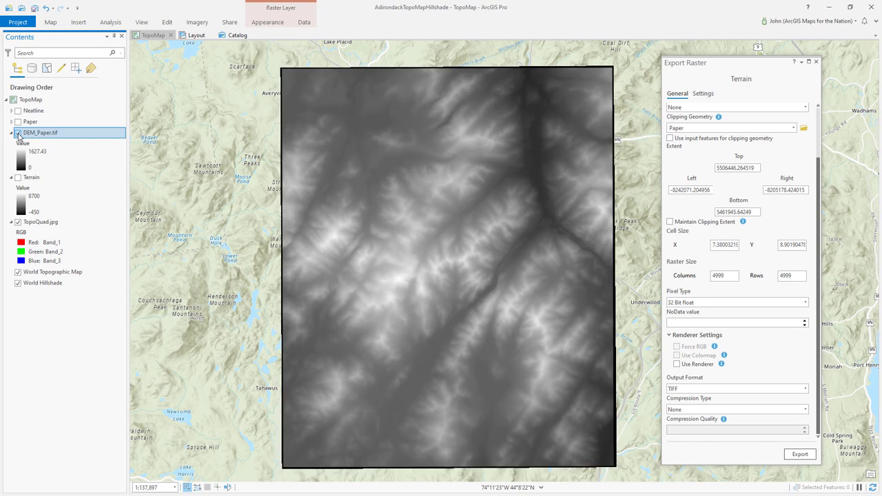
pyautogui.click(51, 356)
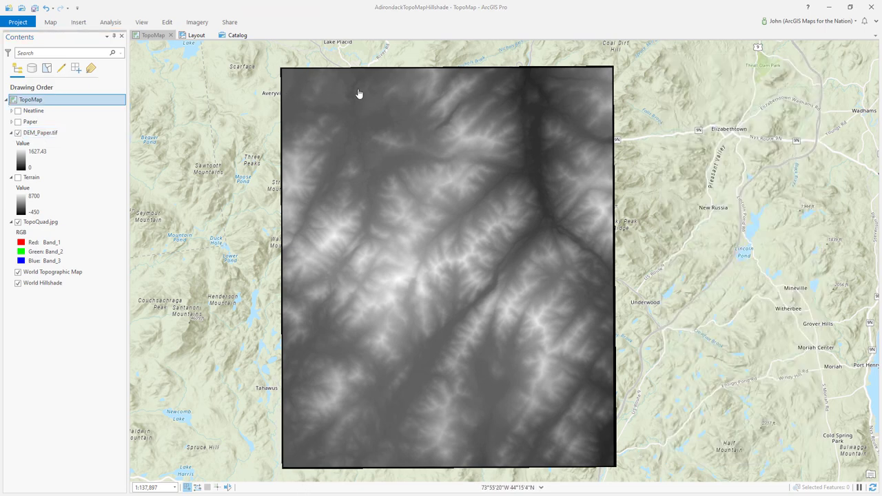
# Show the Neatline layer and open the Clip Raster geoprocessing tool
pyautogui.click(18, 111)
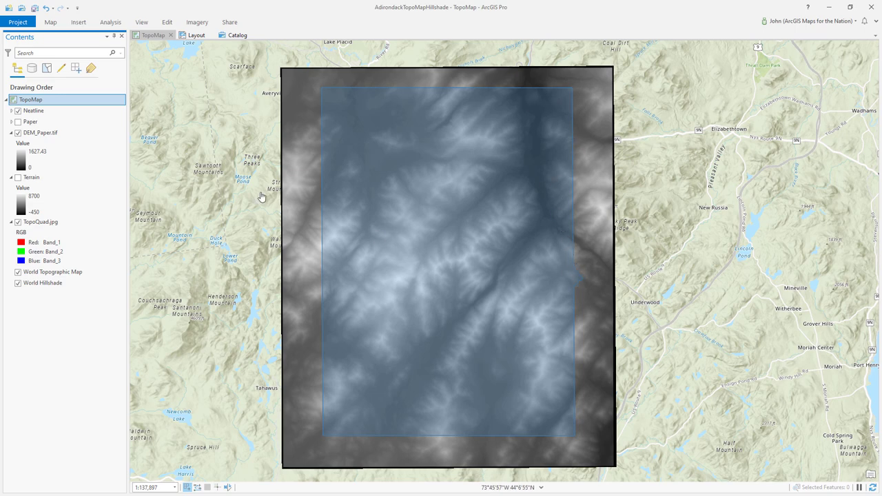
pyautogui.click(106, 26)
pyautogui.click(86, 47)
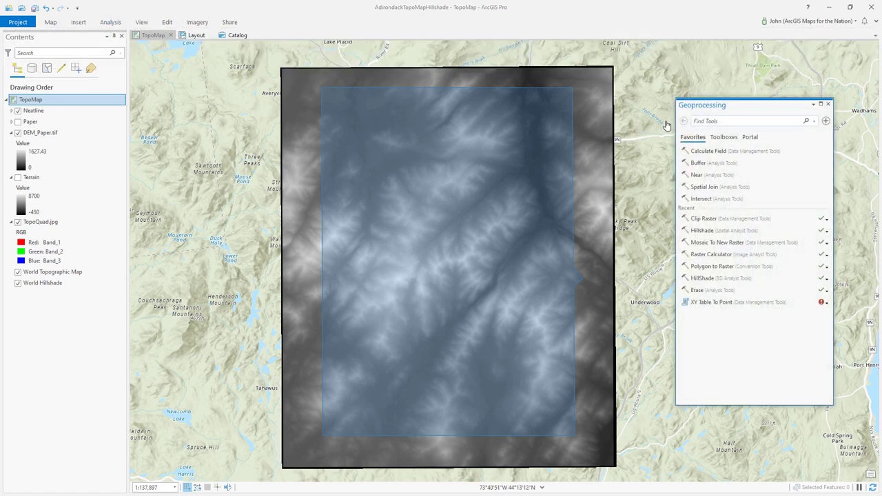
pyautogui.click(702, 121)
pyautogui.write('clip raster')
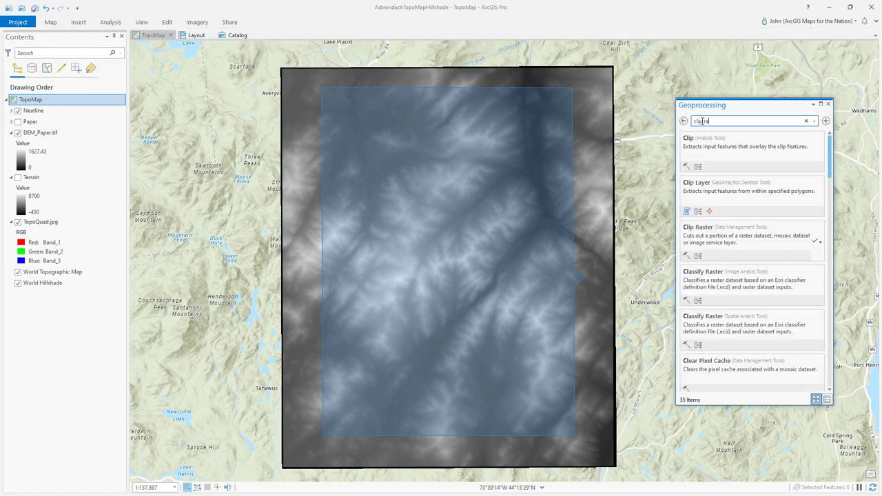
pyautogui.click(723, 157)
# Set DEM_Paper.tif as the raster to clip and Neatline as the output extent, using the input features for clipping geometry
pyautogui.click(814, 161)
pyautogui.click(781, 173)
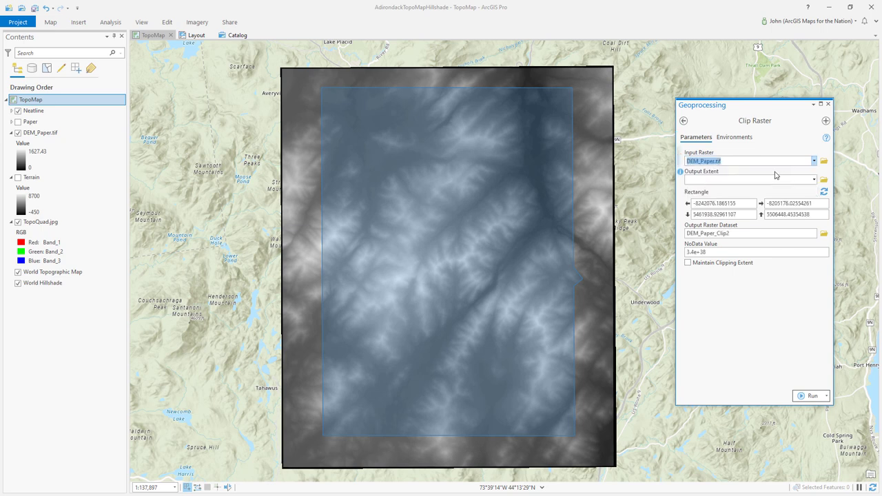
pyautogui.click(814, 179)
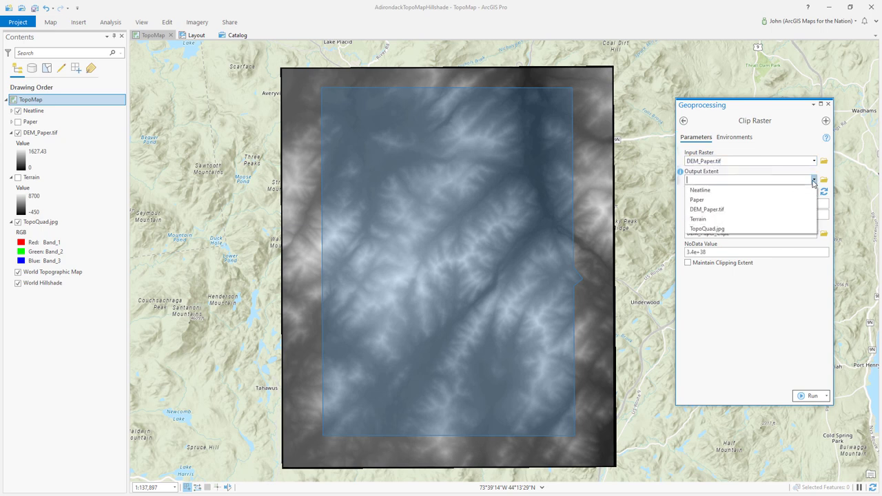
pyautogui.click(702, 191)
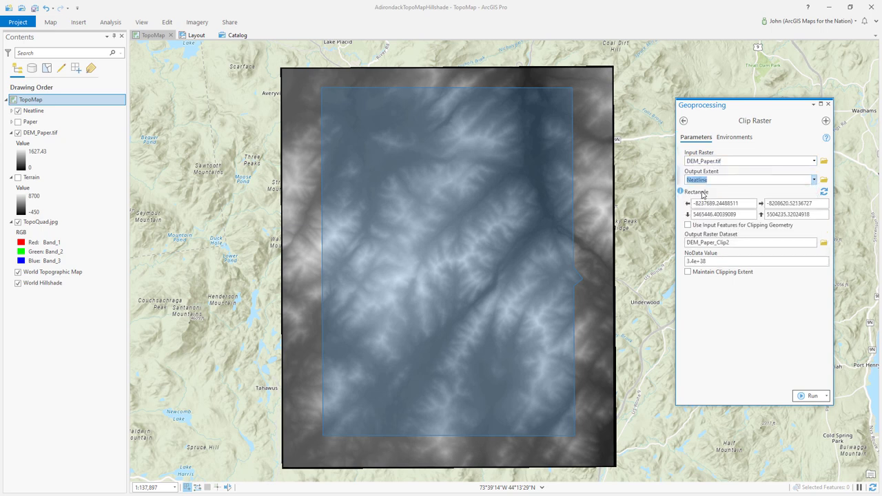
pyautogui.click(688, 225)
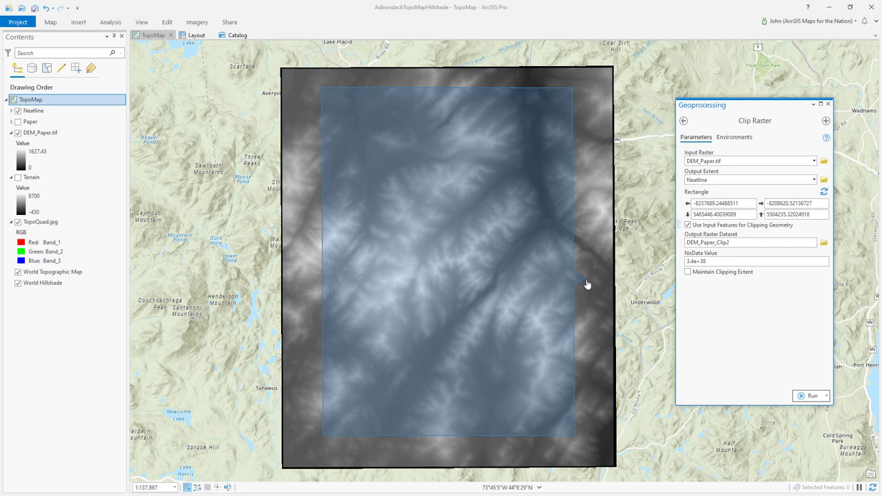
# Name the clipped output raster DEM_Map and run the Clip Raster tool
pyautogui.click(823, 245)
pyautogui.write('DEM_Map')
pyautogui.click(623, 415)
pyautogui.click(813, 397)
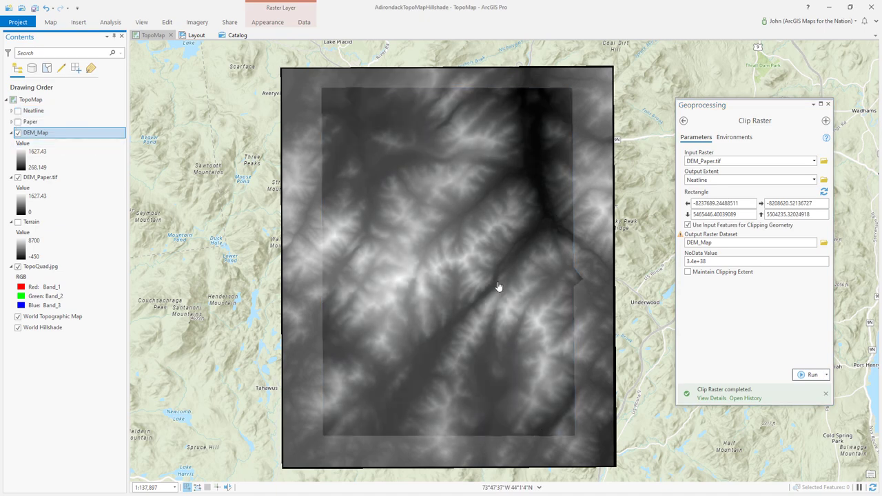
# Hide DEM_Paper.tif, and toggle DEM_Map off and on to compare it with the sheet's map area
pyautogui.click(512, 211)
pyautogui.click(18, 177)
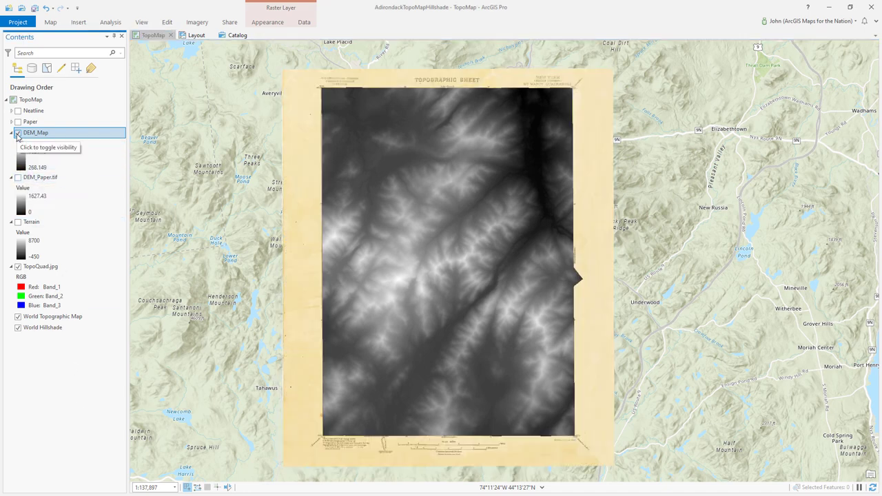
pyautogui.click(17, 134)
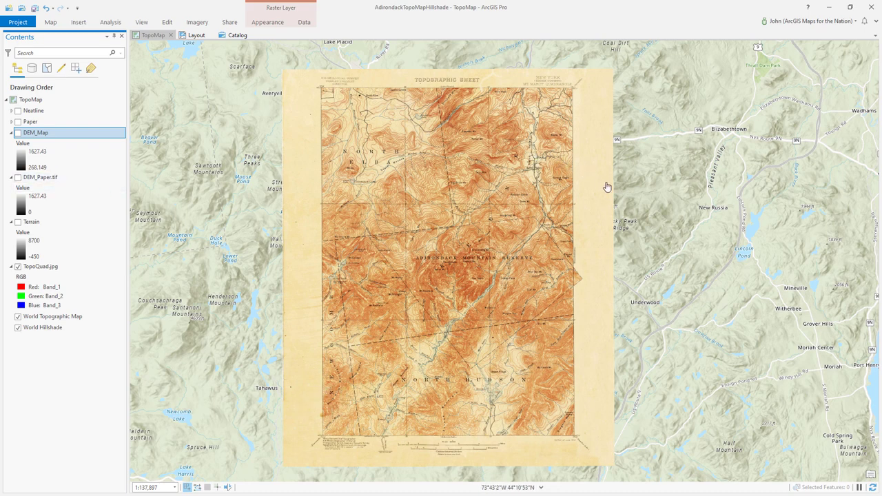
pyautogui.click(18, 132)
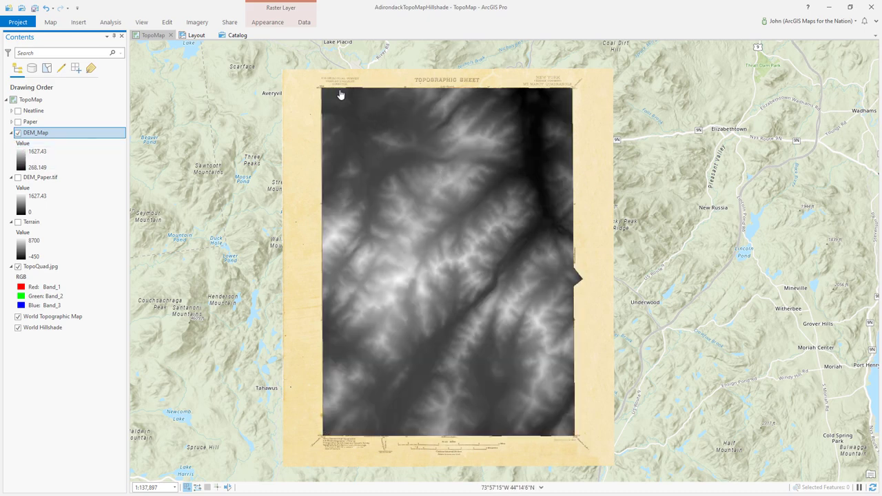
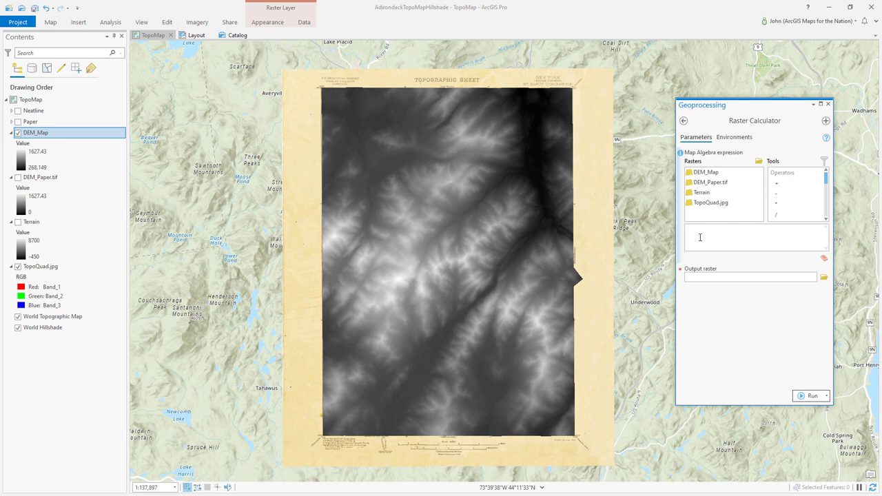
# Enter the map algebra expression Con(IsNull("DEM_Map"),268, "DEM_Map") and set the processing extent to match the TopoQuad.jpg layer
pyautogui.write('Con(IsNull("DEM_Map"),268, "DE')
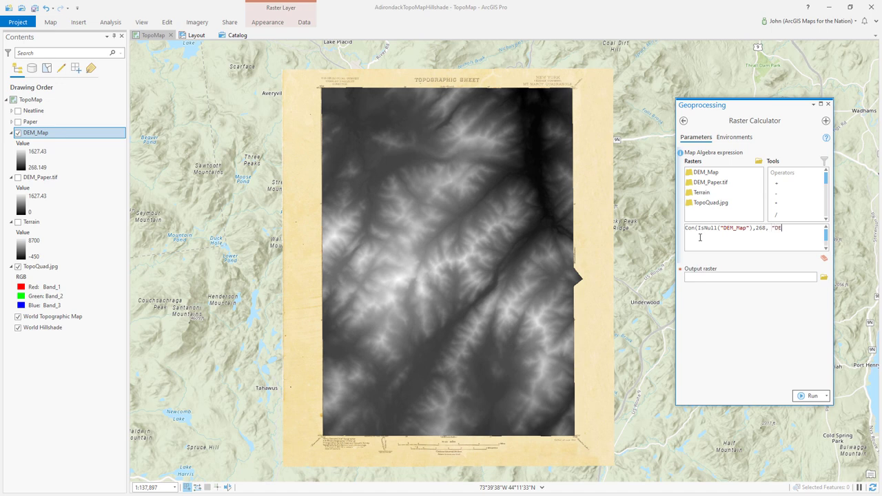
pyautogui.write('M_Map')
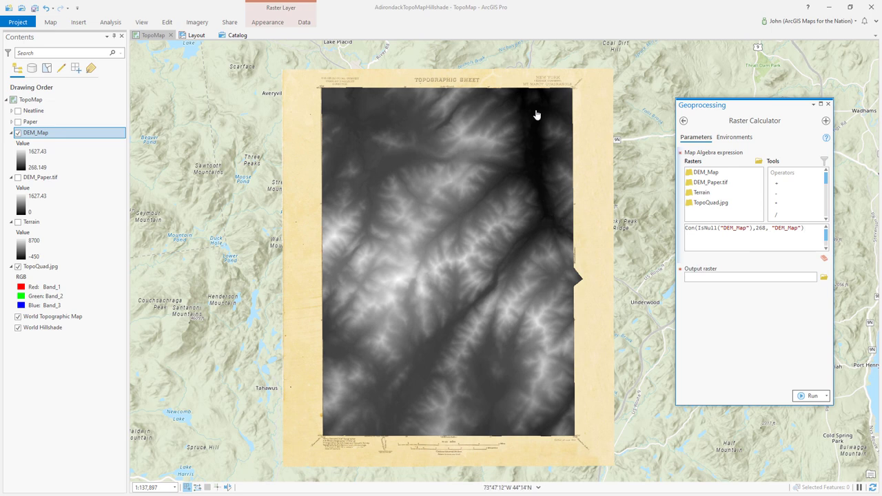
pyautogui.click(735, 137)
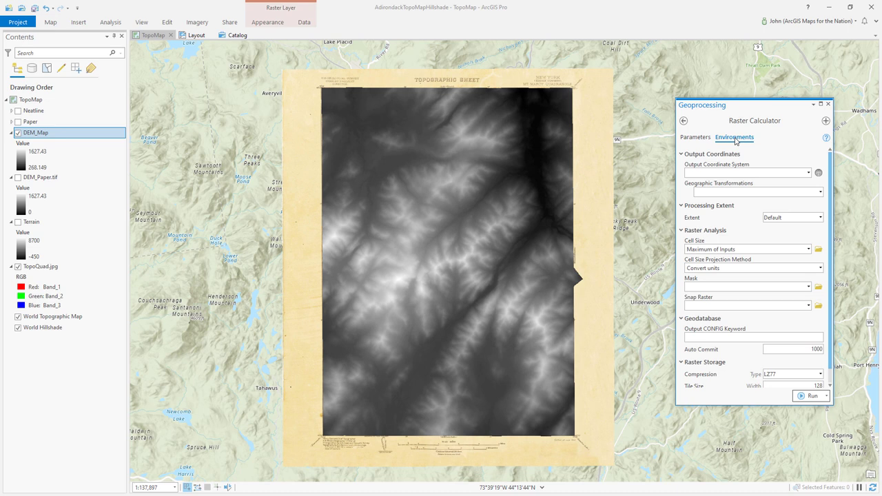
pyautogui.click(821, 218)
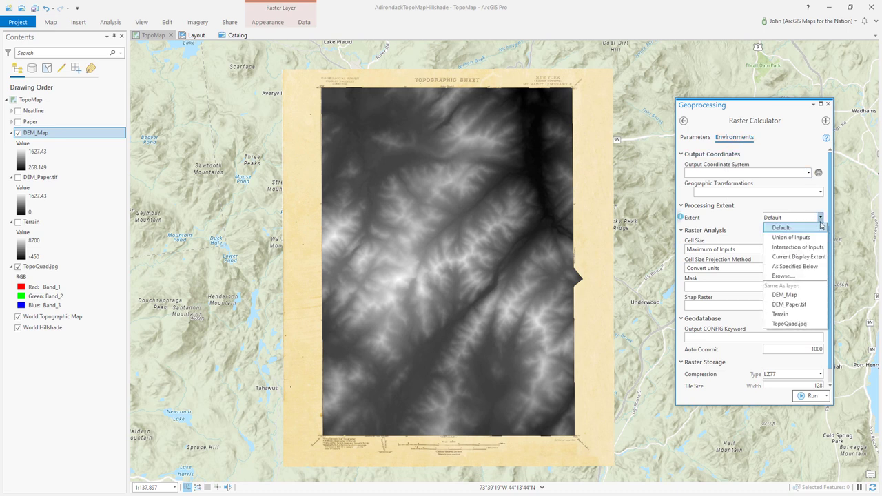
pyautogui.click(784, 325)
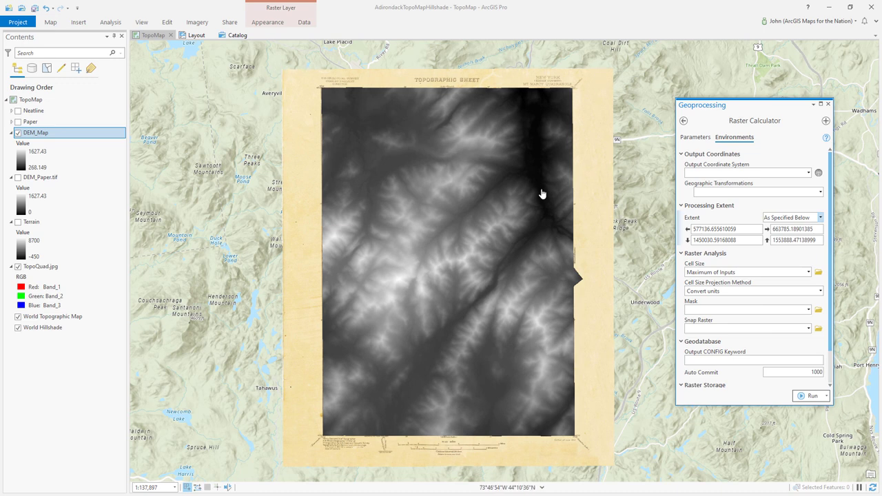
# Name the output raster DEMMap in the project's Data folder and run the Raster Calculator
pyautogui.click(691, 138)
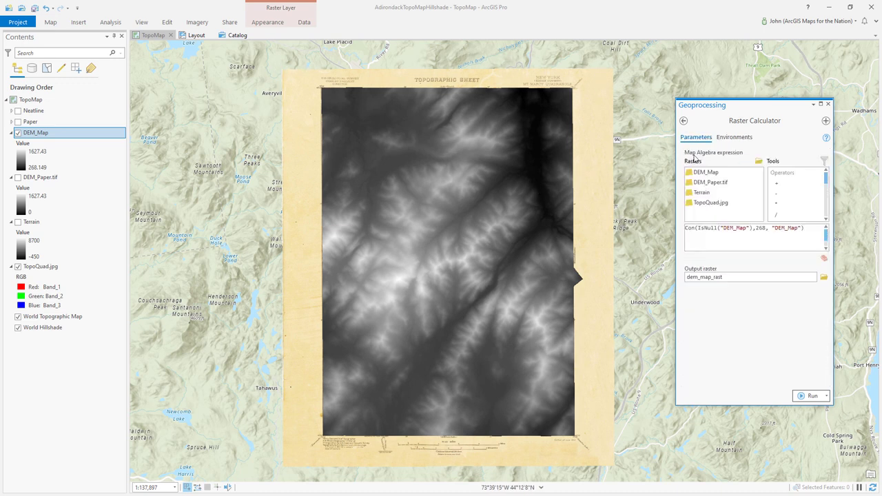
pyautogui.click(824, 277)
pyautogui.write('DEM')
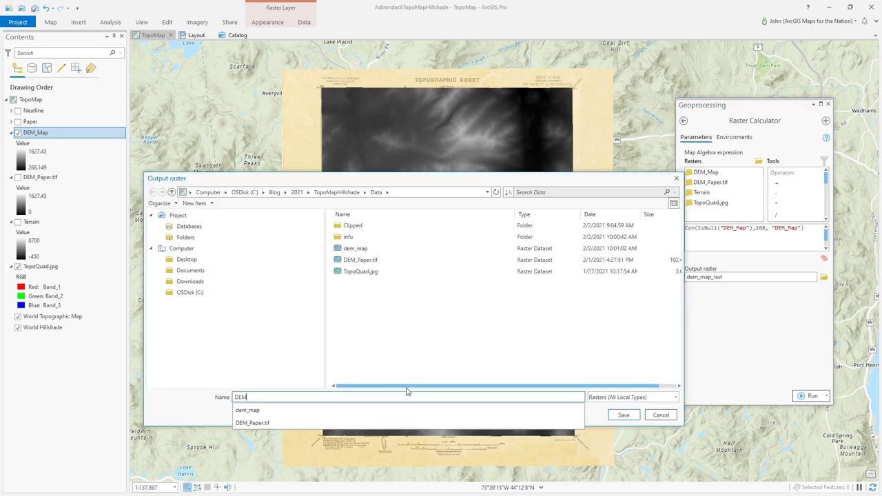
pyautogui.write('Map')
pyautogui.click(622, 415)
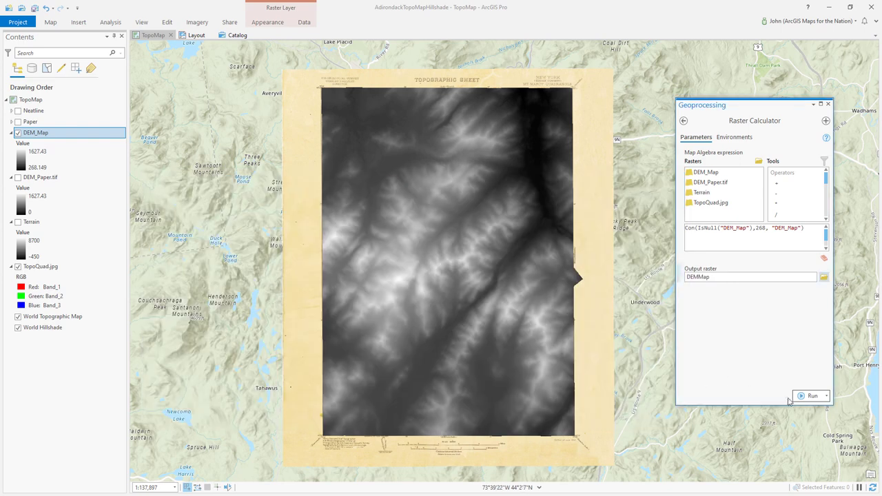
pyautogui.click(809, 396)
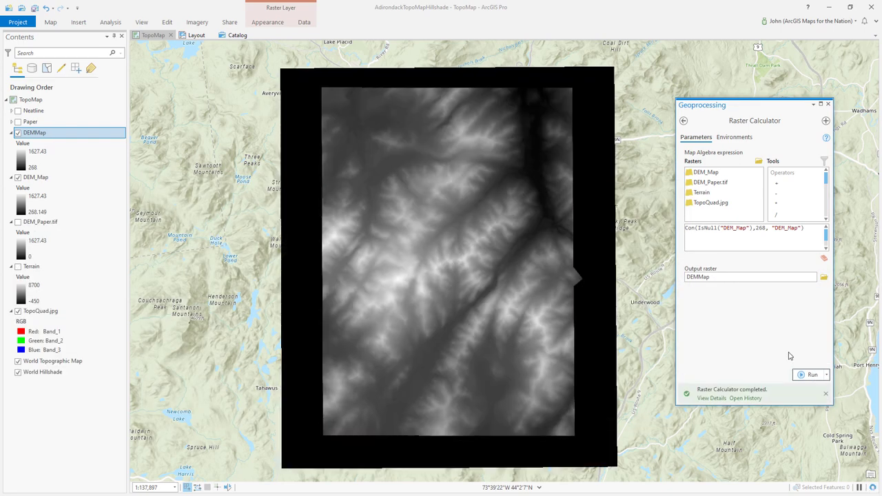